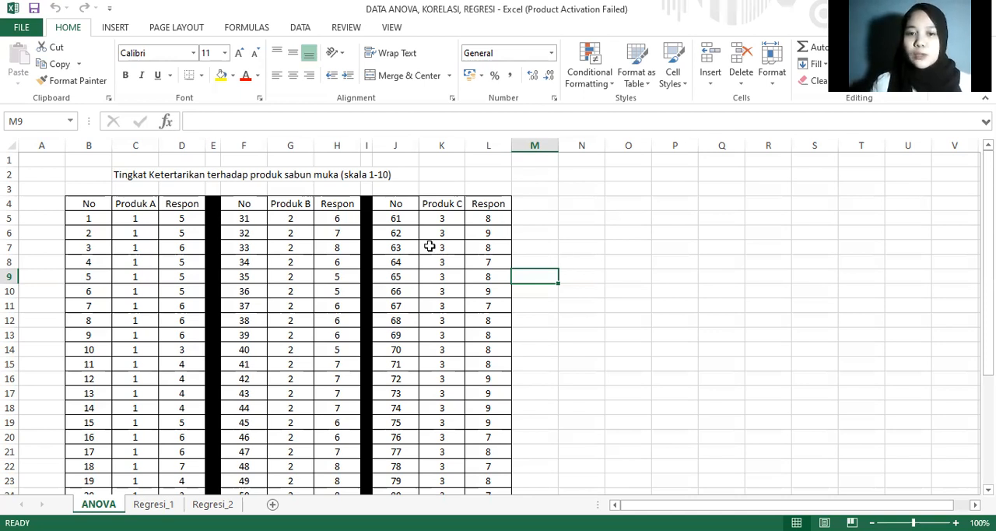
Step: Review the Produk A, Produk B and Produk C columns and their group codes in the ANOVA sheet
{"action": "left_click", "coordinate": [589, 246]}
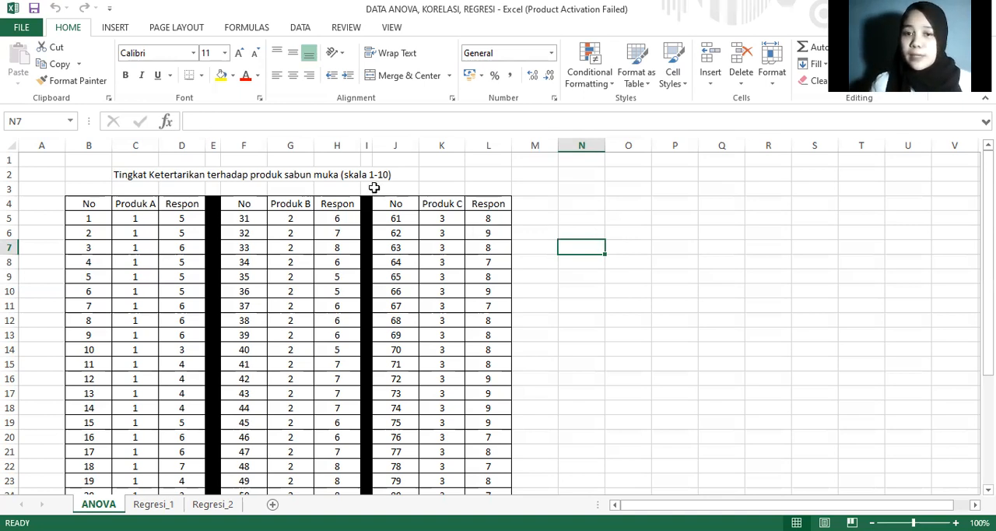
{"action": "left_click", "coordinate": [143, 206]}
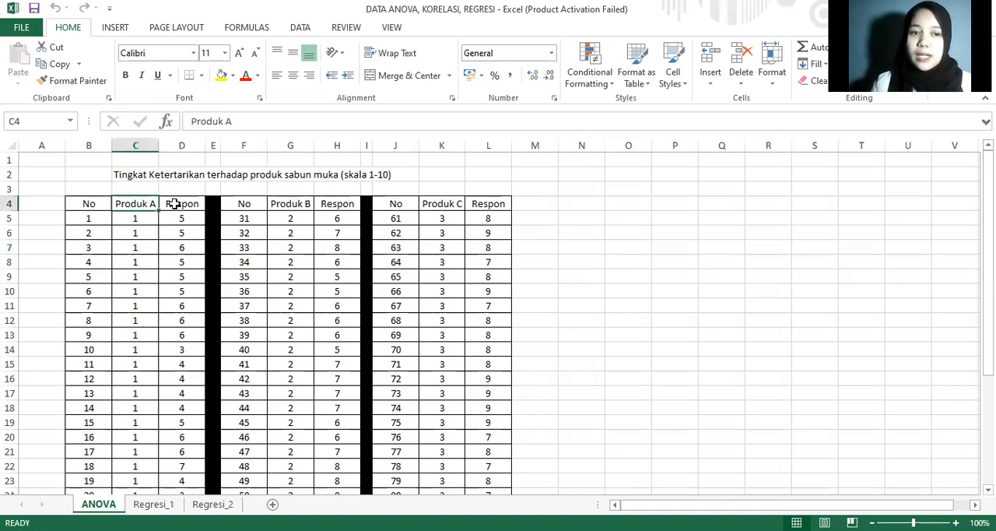
{"action": "left_click", "coordinate": [289, 205]}
{"action": "left_click", "coordinate": [444, 207]}
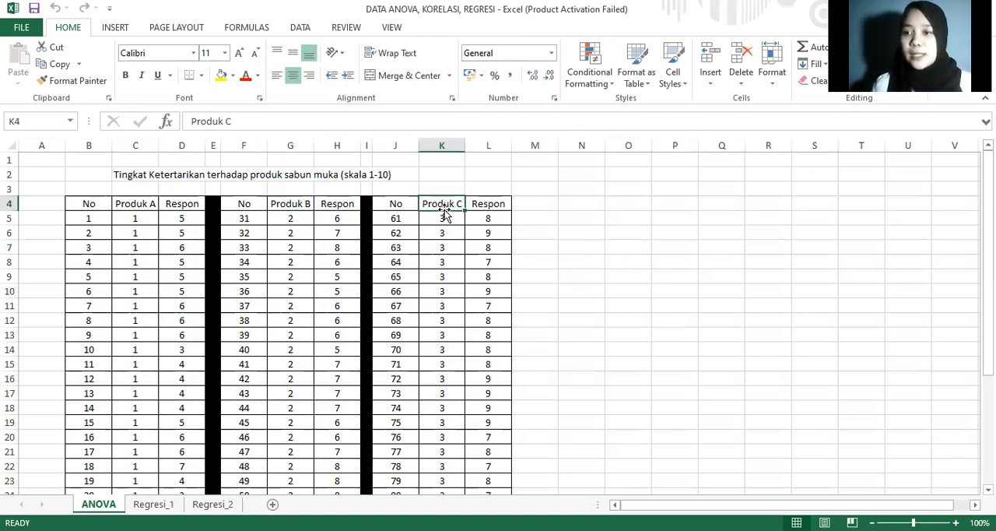
{"action": "left_click", "coordinate": [299, 219]}
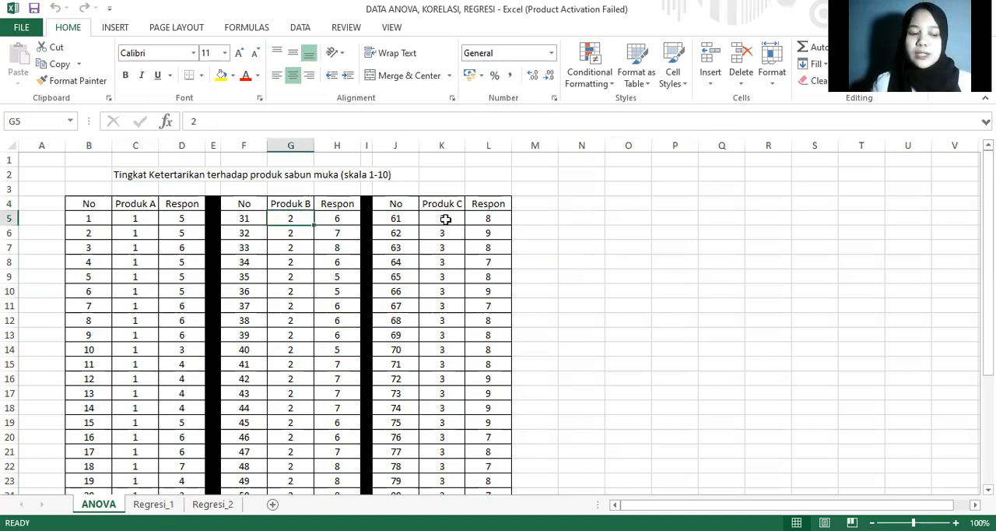
{"action": "left_click", "coordinate": [446, 219]}
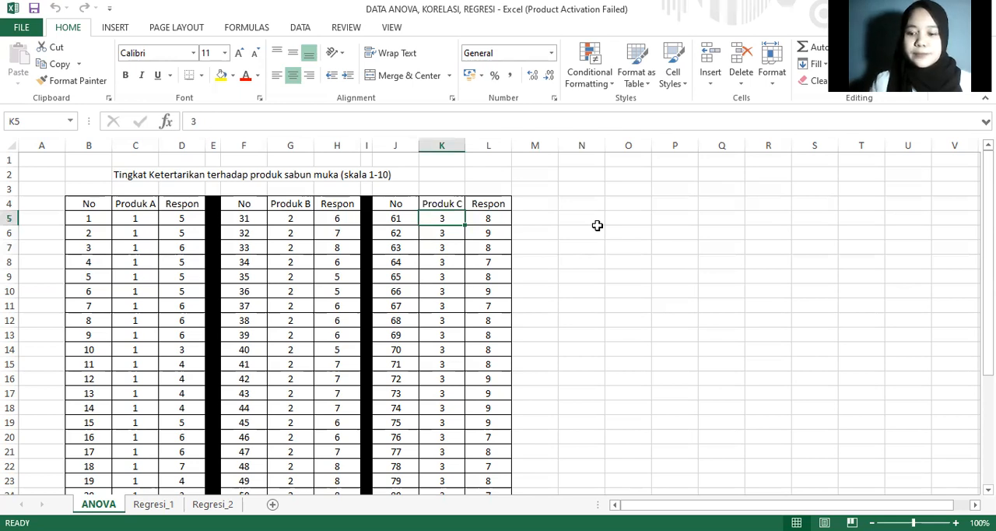
Step: Switch to the PASW Statistics Data Editor and check the value labels defined for the Produk variable
{"action": "key", "text": "alt+Tab"}
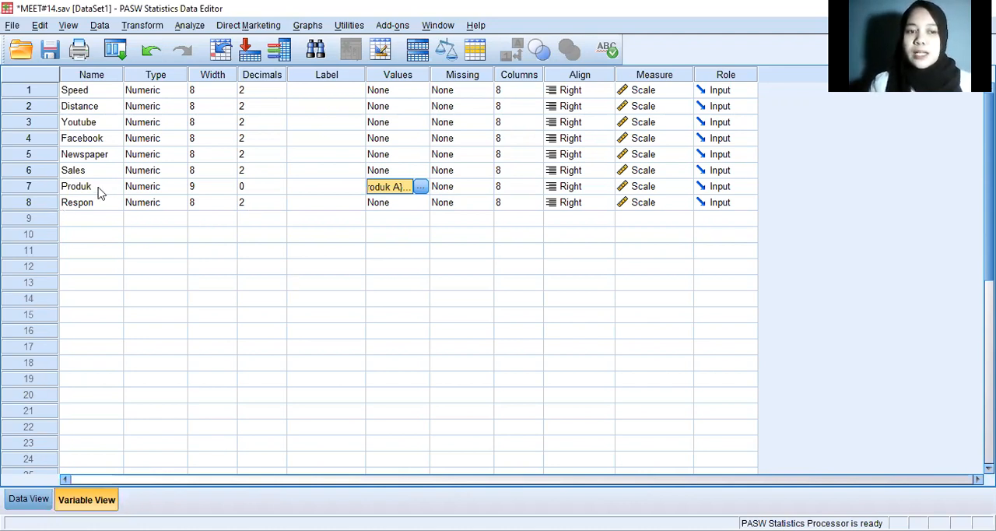
{"action": "left_click", "coordinate": [420, 188]}
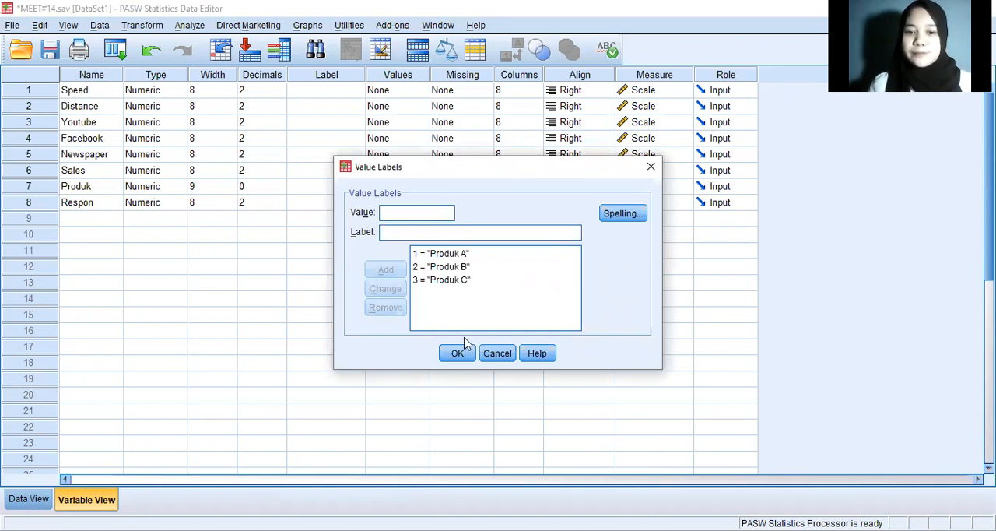
{"action": "left_click", "coordinate": [460, 354]}
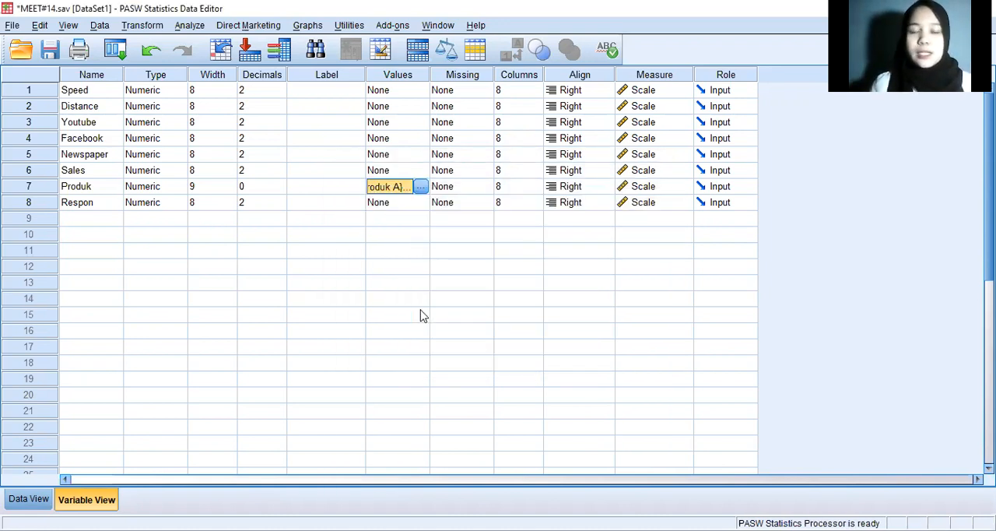
Step: Set up a One-Way ANOVA with Respon as the dependent variable and Produk as the factor
{"action": "left_click", "coordinate": [187, 26]}
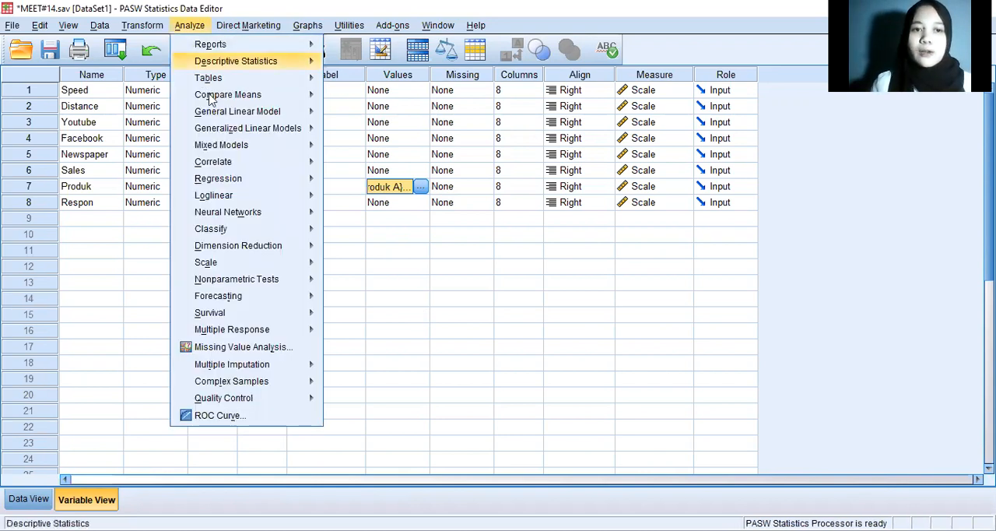
{"action": "mouse_move", "coordinate": [257, 112]}
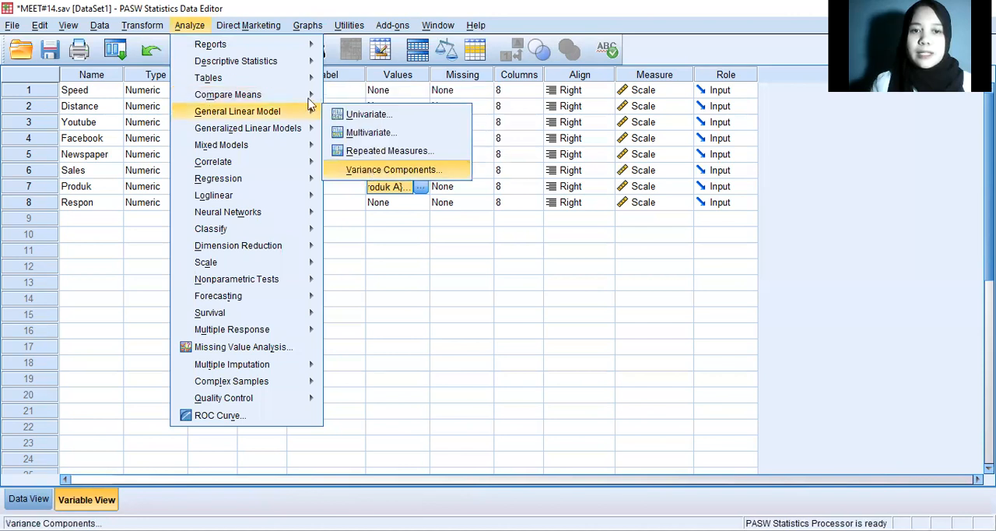
{"action": "mouse_move", "coordinate": [308, 94]}
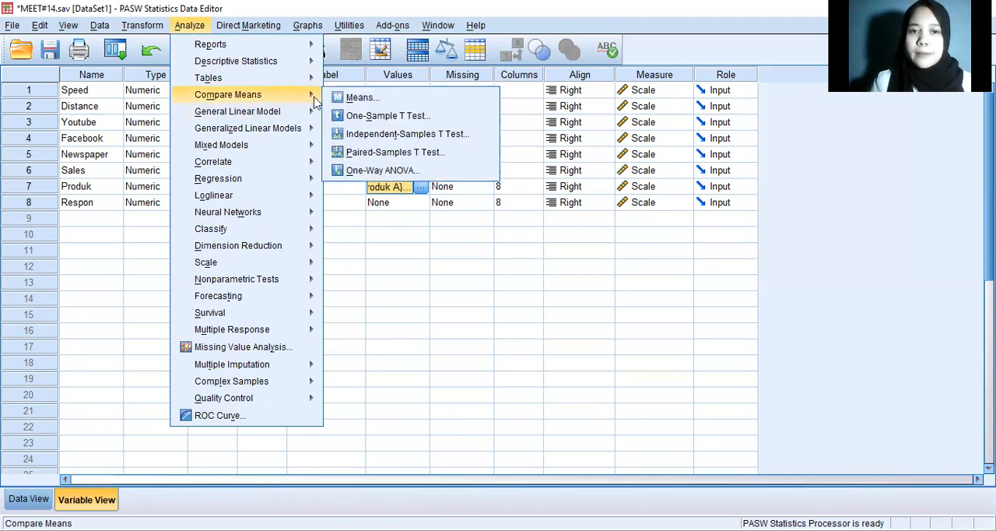
{"action": "left_click", "coordinate": [380, 171]}
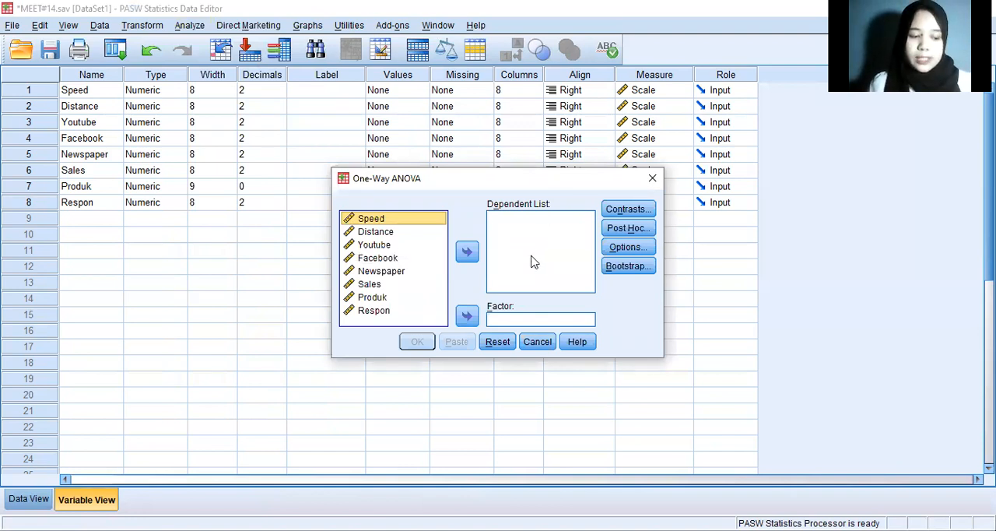
{"action": "left_click", "coordinate": [374, 310]}
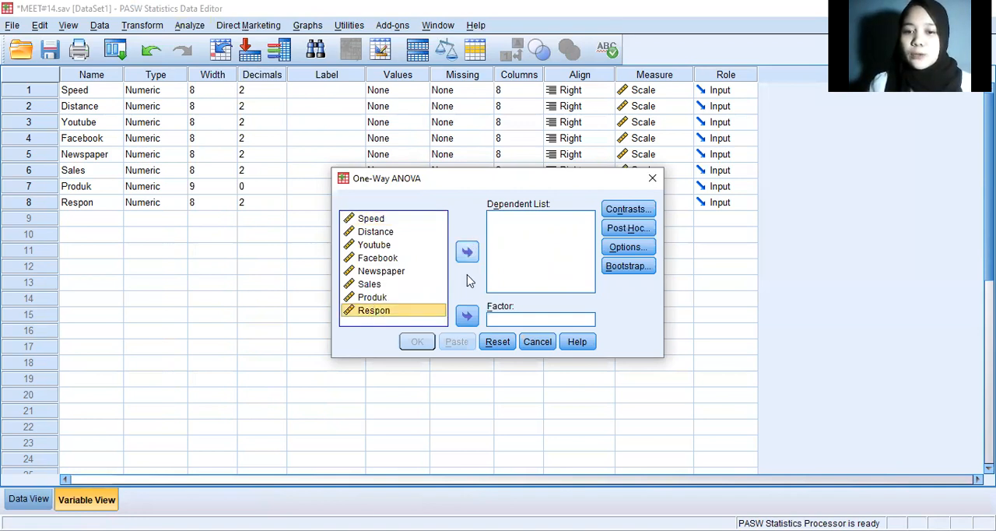
{"action": "left_click", "coordinate": [467, 251]}
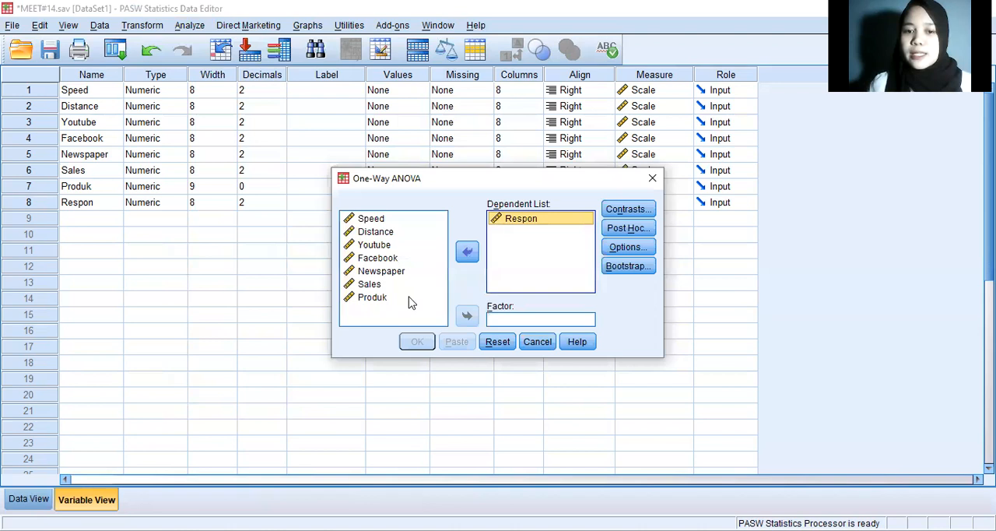
{"action": "left_click", "coordinate": [409, 299]}
{"action": "left_click", "coordinate": [467, 315]}
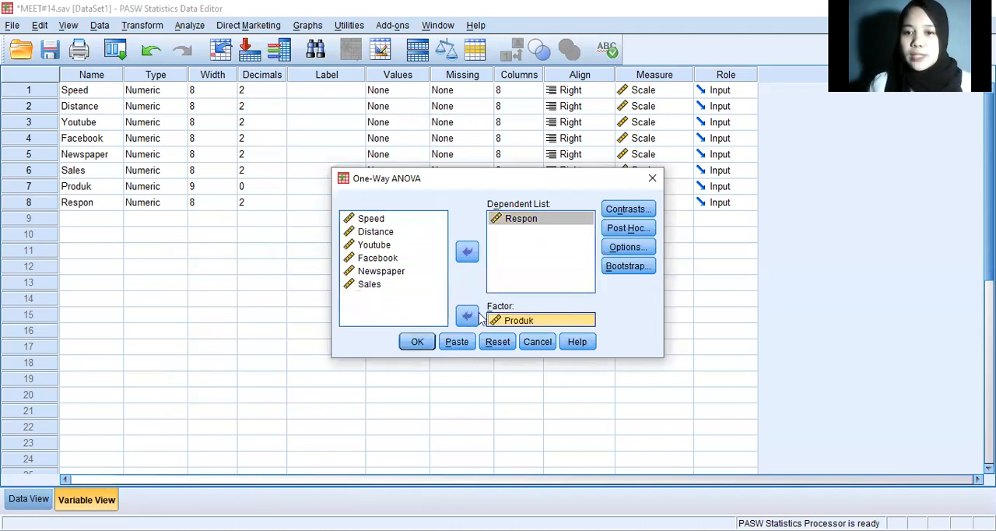
Step: Include Descriptive statistics and the Homogeneity of variance test in the One-Way ANOVA and run it
{"action": "left_click", "coordinate": [617, 248]}
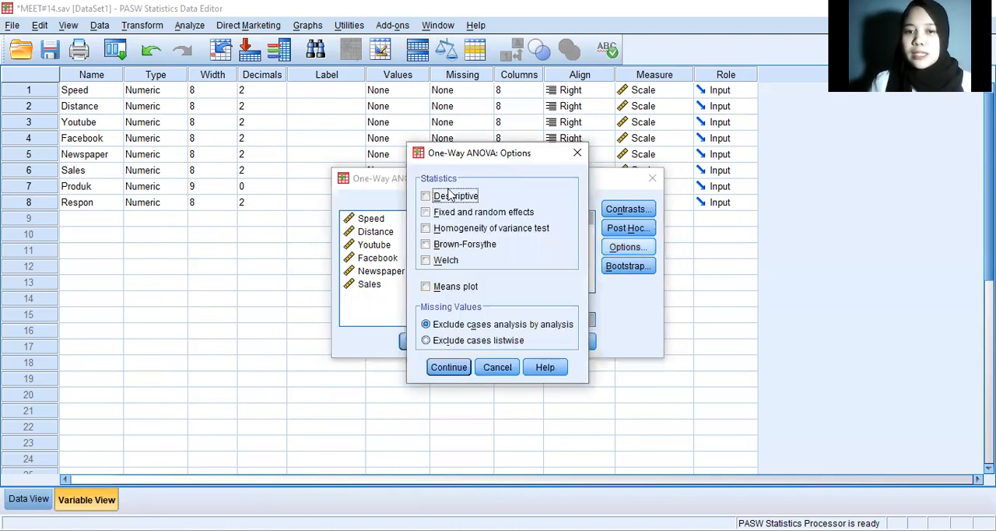
{"action": "left_click", "coordinate": [448, 197]}
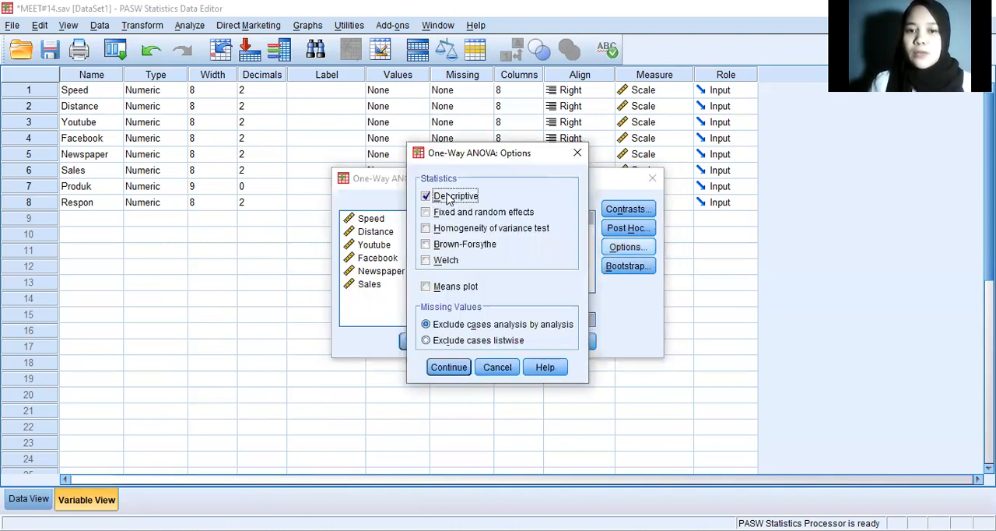
{"action": "left_click", "coordinate": [448, 231]}
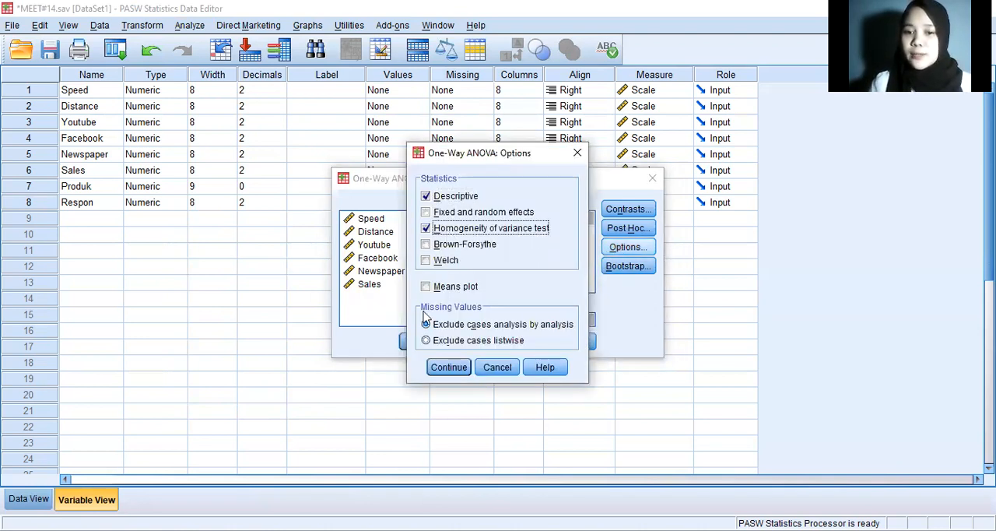
{"action": "left_click", "coordinate": [441, 372]}
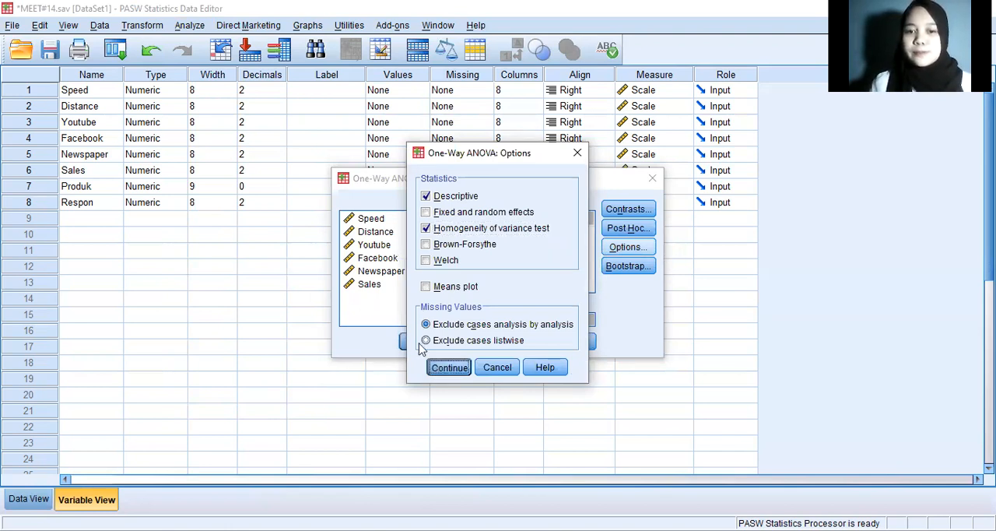
{"action": "left_click", "coordinate": [421, 348]}
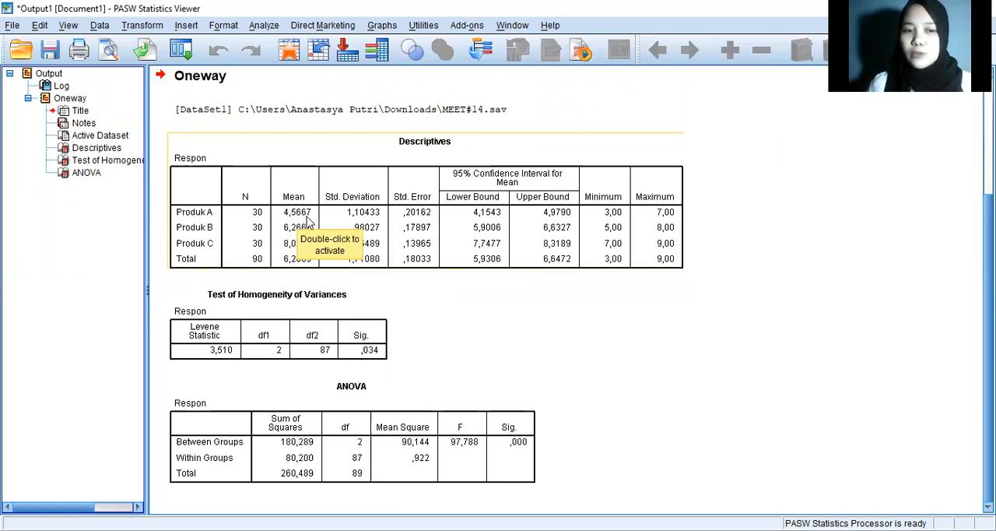
Step: Examine the Descriptives table and look up the 0.05 F value for N1 = 2 and N2 = 88 in tabel-f-0-05.pdf, highlighting it
{"action": "left_click", "coordinate": [259, 233]}
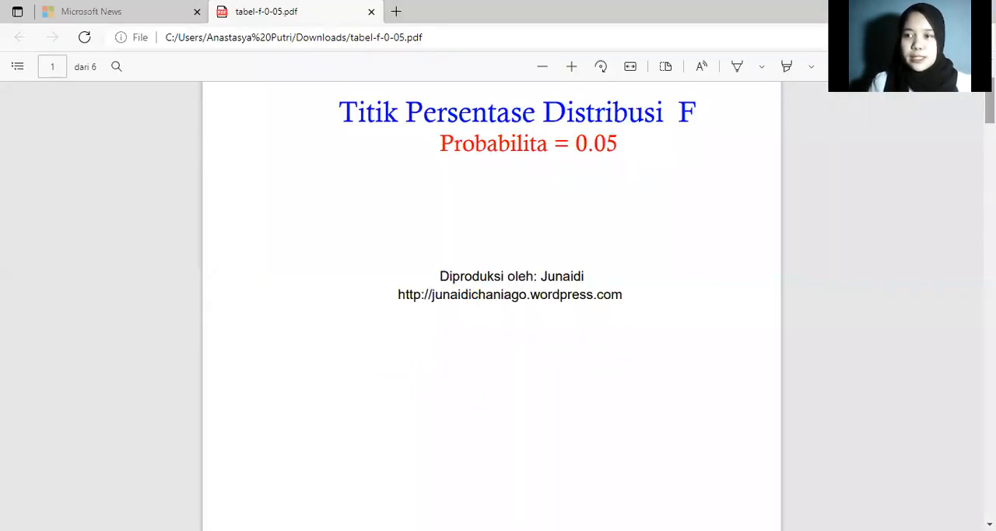
{"action": "scroll", "coordinate": [491, 306], "scroll_direction": "down", "scroll_amount": 3}
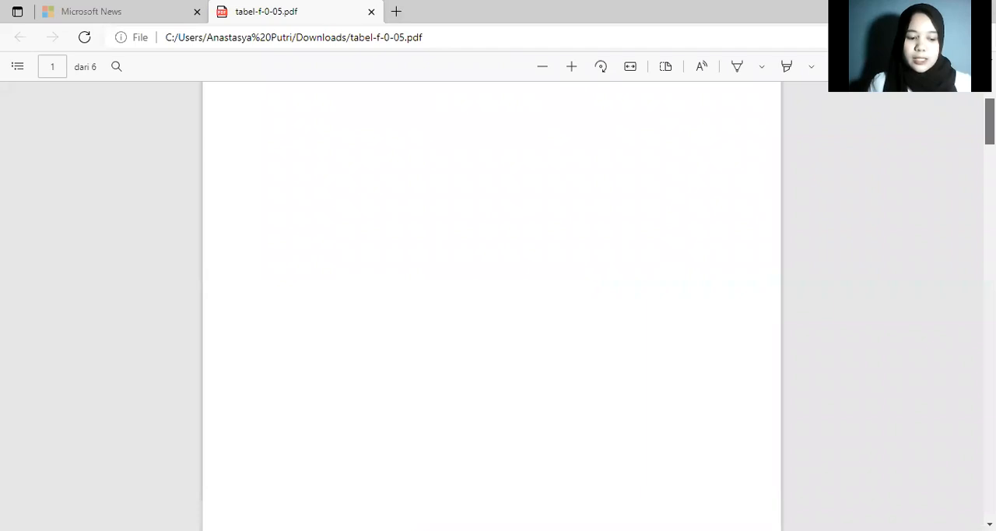
{"action": "scroll", "coordinate": [491, 306], "scroll_direction": "down", "scroll_amount": 1}
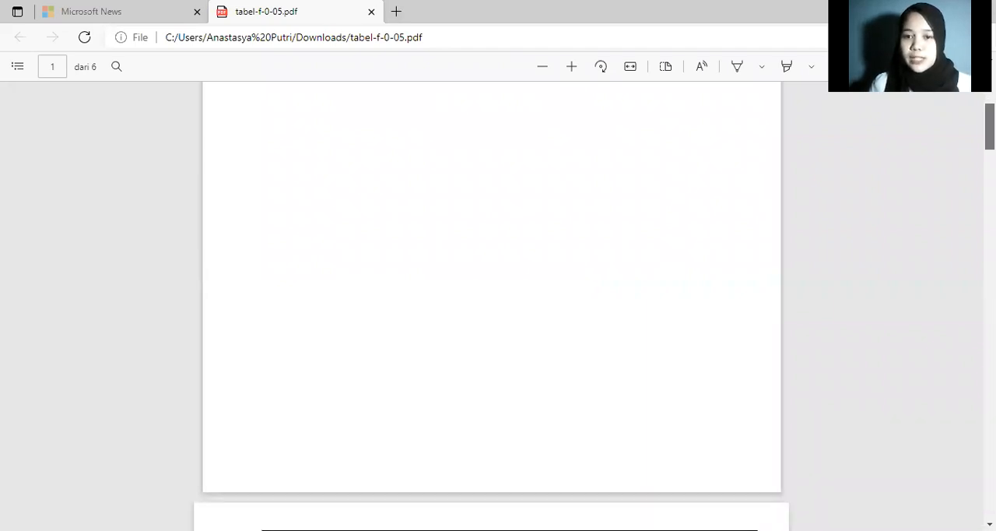
{"action": "scroll", "coordinate": [491, 305], "scroll_direction": "down", "scroll_amount": 2}
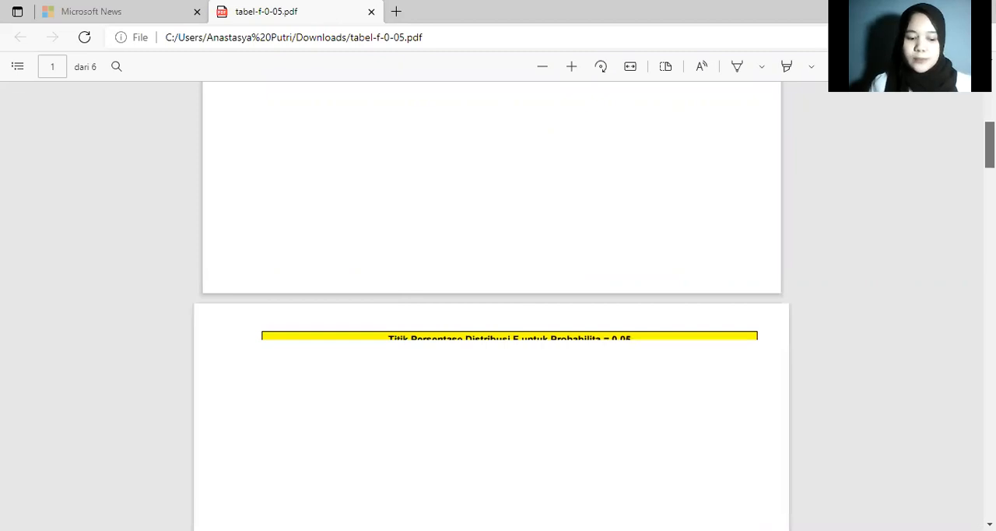
{"action": "scroll", "coordinate": [492, 305], "scroll_direction": "down", "scroll_amount": 3}
{"action": "scroll", "coordinate": [491, 306], "scroll_direction": "down", "scroll_amount": 1}
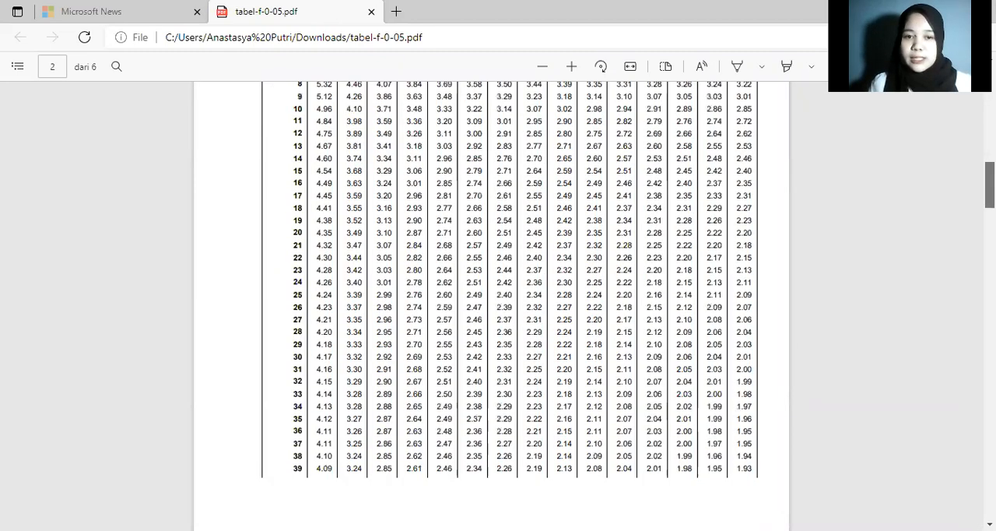
{"action": "scroll", "coordinate": [967, 207], "scroll_direction": "down", "scroll_amount": 1}
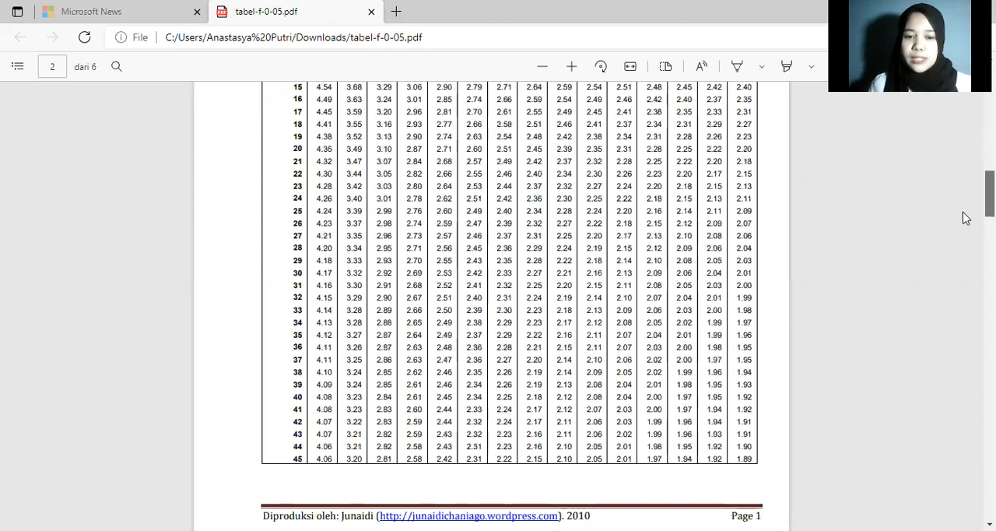
{"action": "scroll", "coordinate": [963, 224], "scroll_direction": "down", "scroll_amount": 2}
{"action": "scroll", "coordinate": [962, 241], "scroll_direction": "down", "scroll_amount": 1}
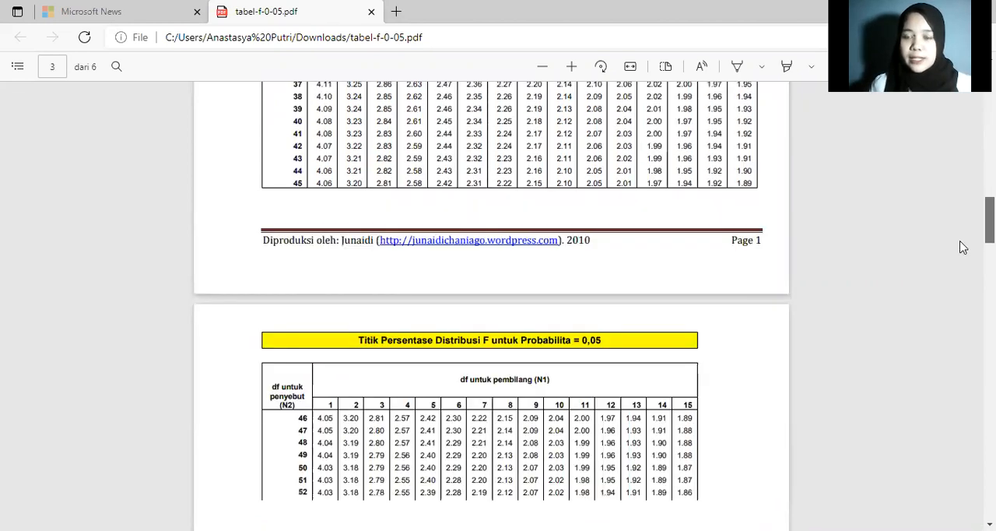
{"action": "scroll", "coordinate": [963, 248], "scroll_direction": "down", "scroll_amount": 2}
{"action": "scroll", "coordinate": [964, 252], "scroll_direction": "down", "scroll_amount": 1}
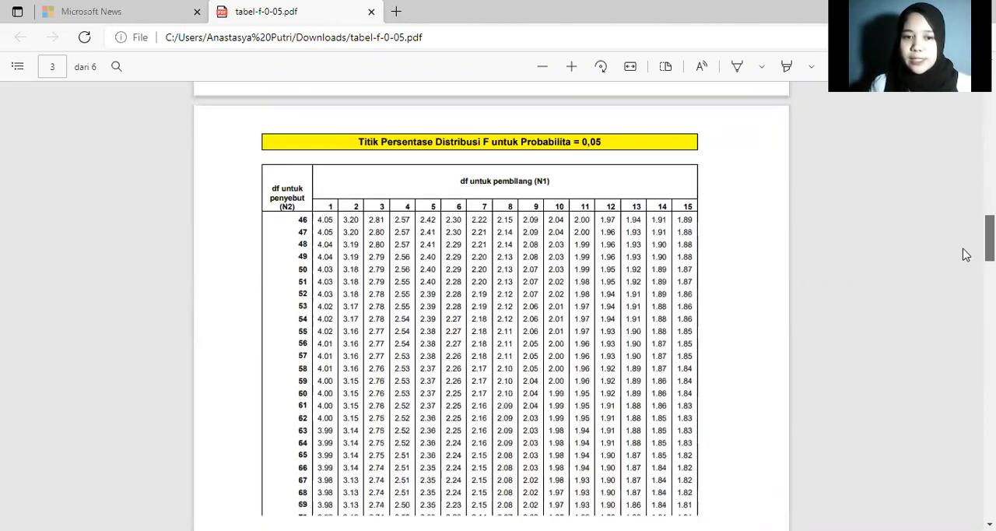
{"action": "scroll", "coordinate": [965, 261], "scroll_direction": "down", "scroll_amount": 1}
{"action": "scroll", "coordinate": [966, 272], "scroll_direction": "down", "scroll_amount": 2}
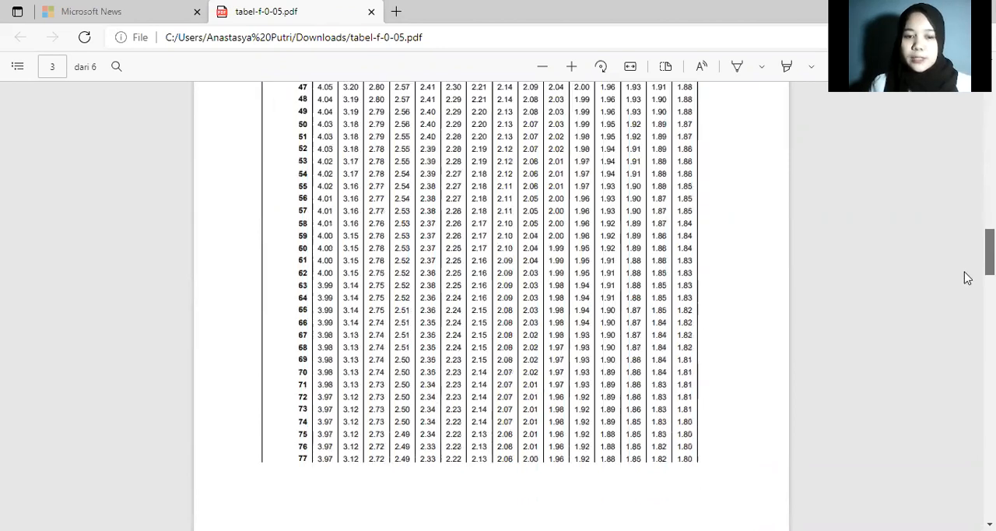
{"action": "scroll", "coordinate": [964, 284], "scroll_direction": "down", "scroll_amount": 3}
{"action": "scroll", "coordinate": [960, 289], "scroll_direction": "down", "scroll_amount": 1}
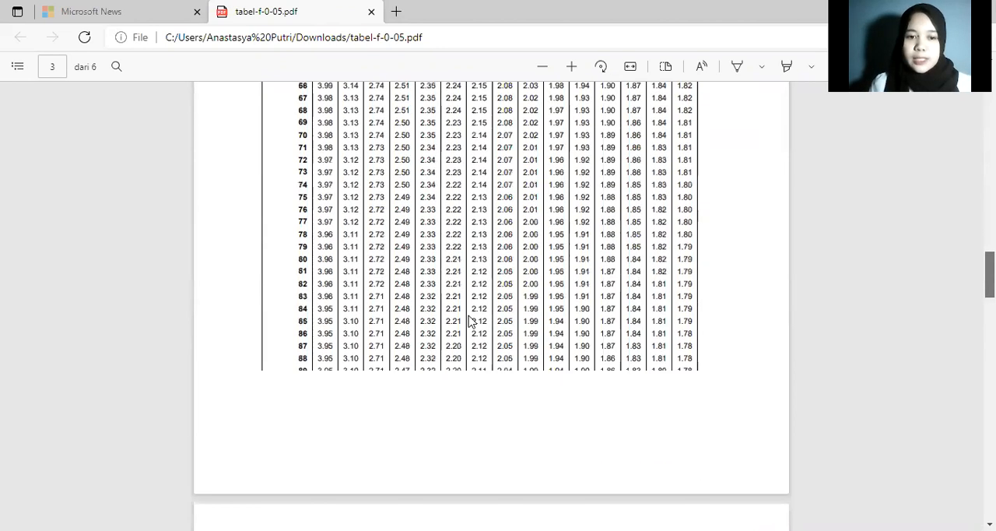
{"action": "scroll", "coordinate": [385, 334], "scroll_direction": "down", "scroll_amount": 1}
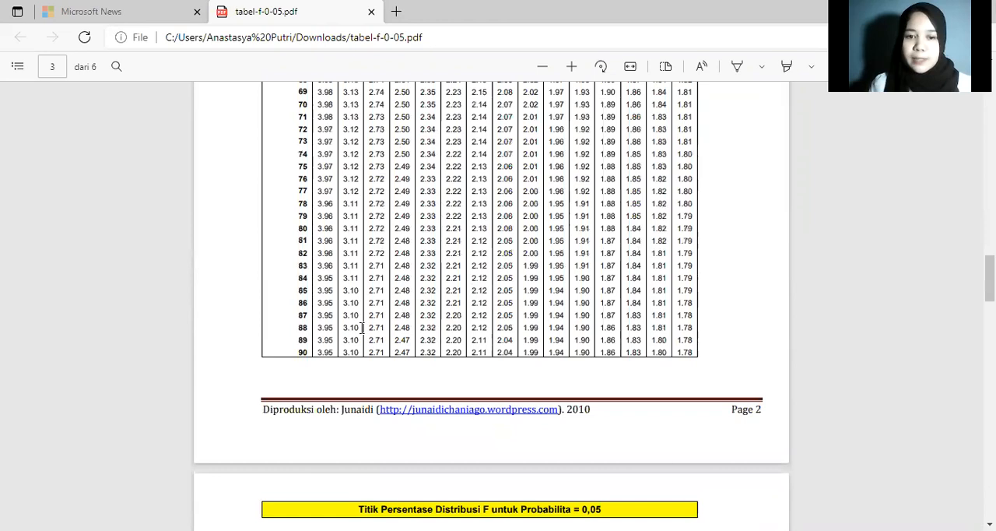
{"action": "left_click_drag", "start_coordinate": [342, 330], "coordinate": [364, 331]}
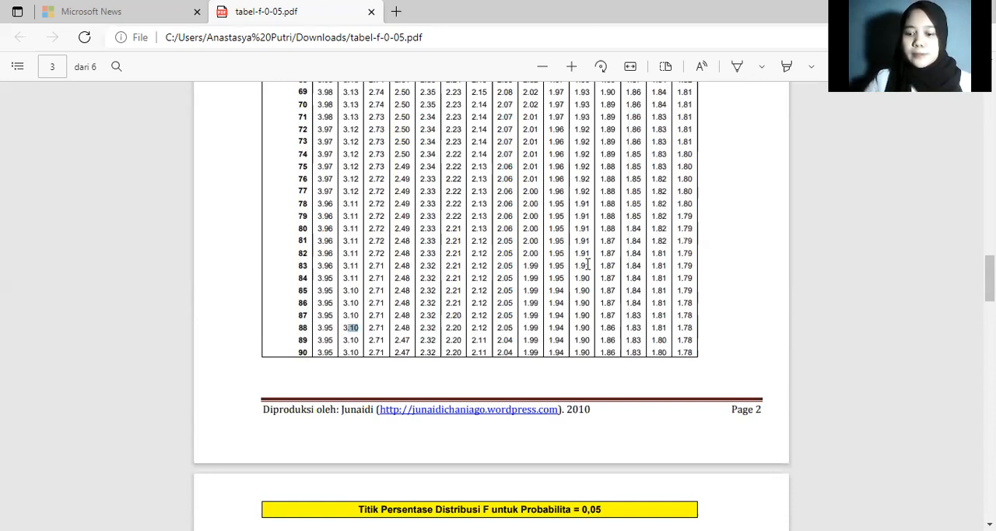
Step: Go back to the PASW Statistics output, and switch to the Data Editor to show the case values of MEET#14.sav
{"action": "key", "text": "alt+Tab"}
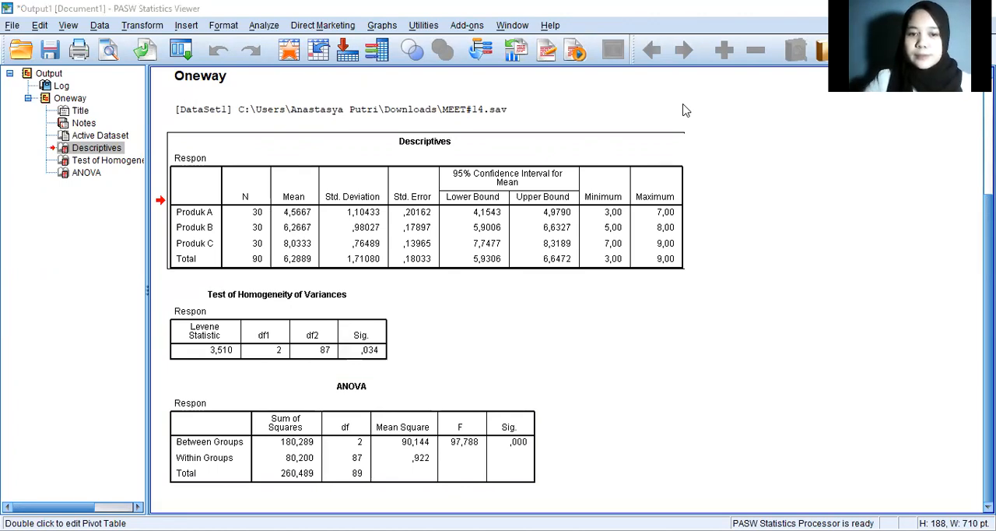
{"action": "key", "text": "alt+Tab"}
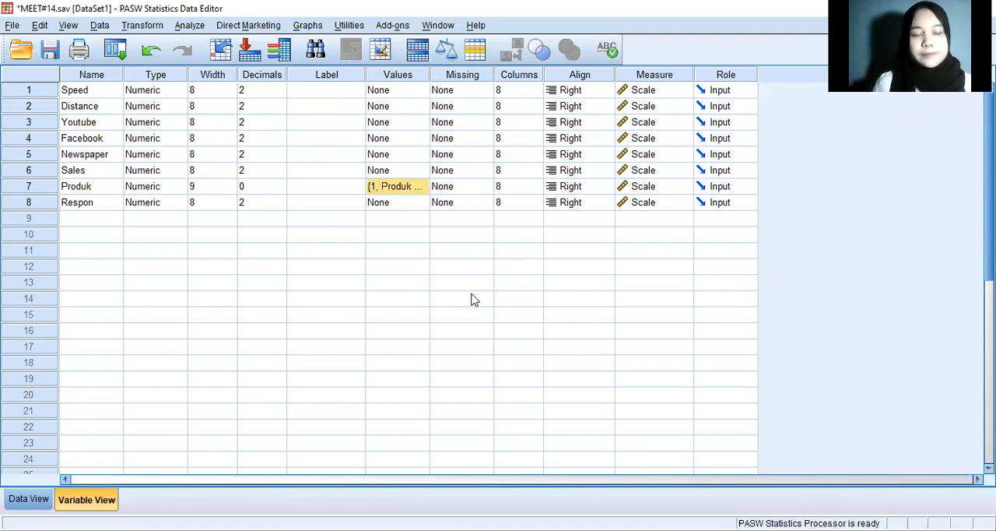
{"action": "left_click", "coordinate": [22, 504]}
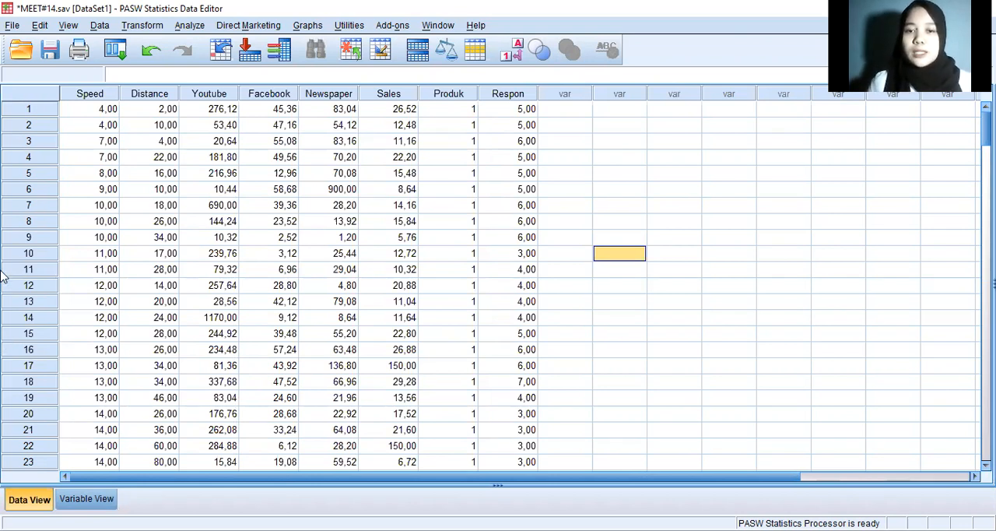
Step: Set up a Linear Regression with Distance as the dependent variable and Speed as the independent variable
{"action": "left_click", "coordinate": [188, 26]}
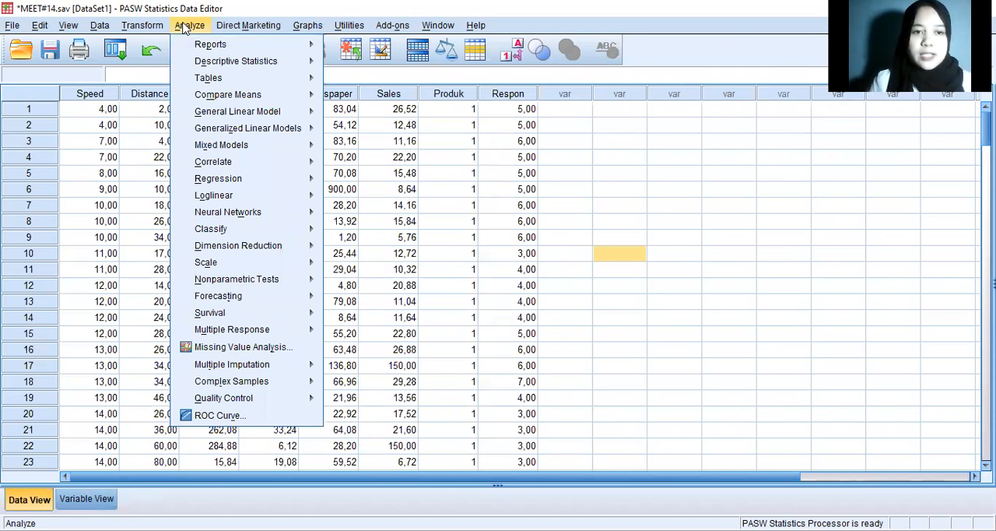
{"action": "mouse_move", "coordinate": [240, 186]}
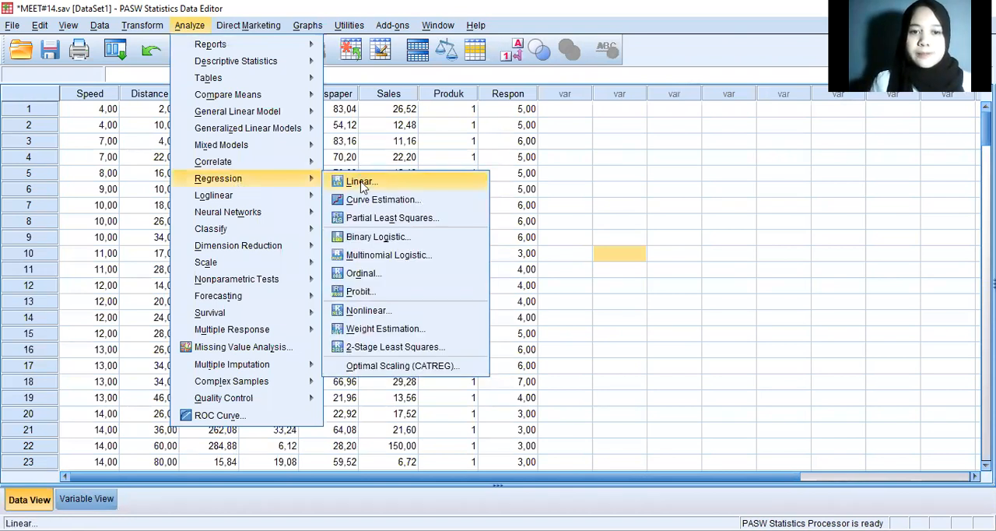
{"action": "left_click", "coordinate": [476, 180]}
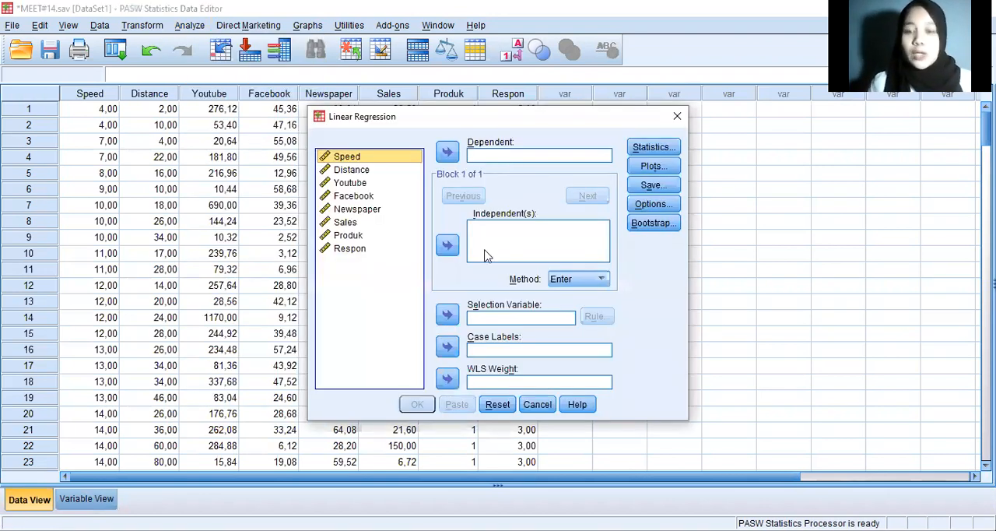
{"action": "left_click", "coordinate": [377, 171]}
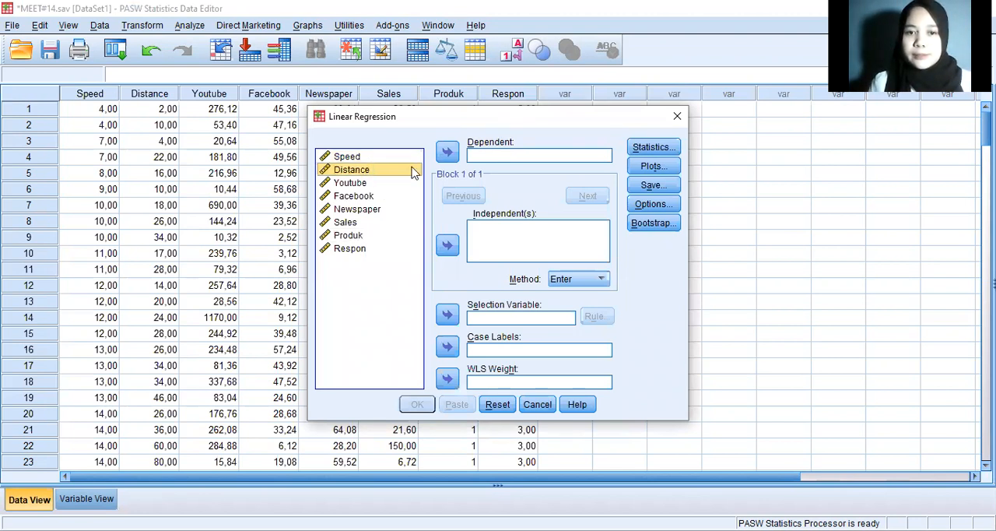
{"action": "left_click", "coordinate": [449, 155]}
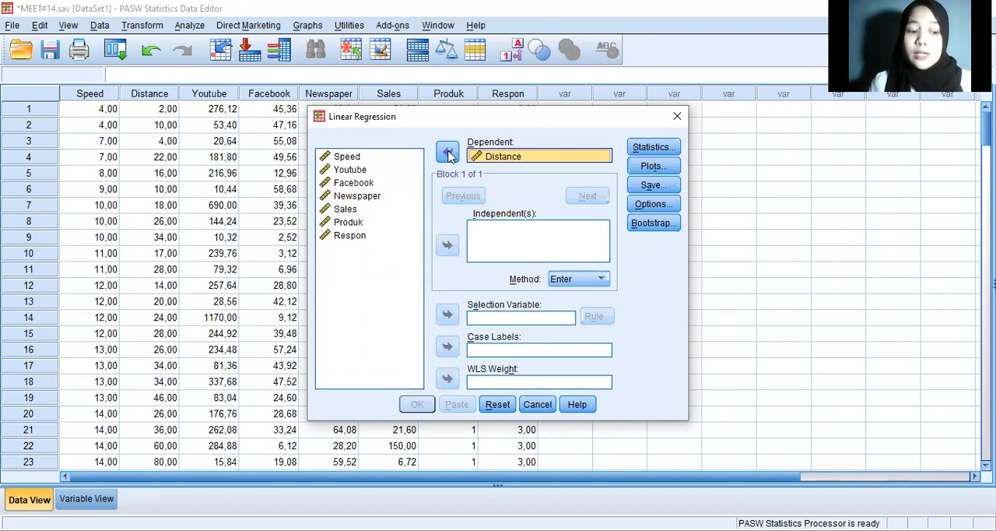
{"action": "left_click", "coordinate": [371, 158]}
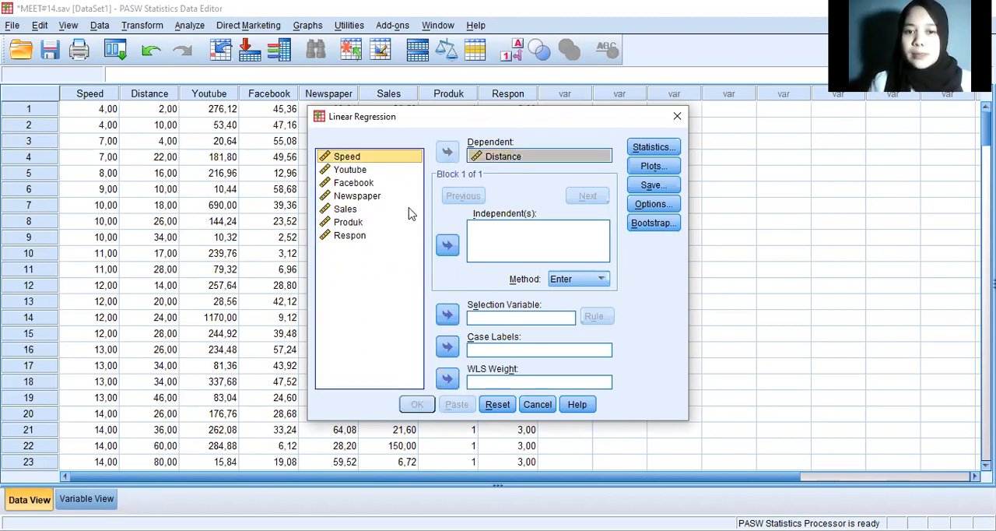
{"action": "left_click", "coordinate": [446, 247]}
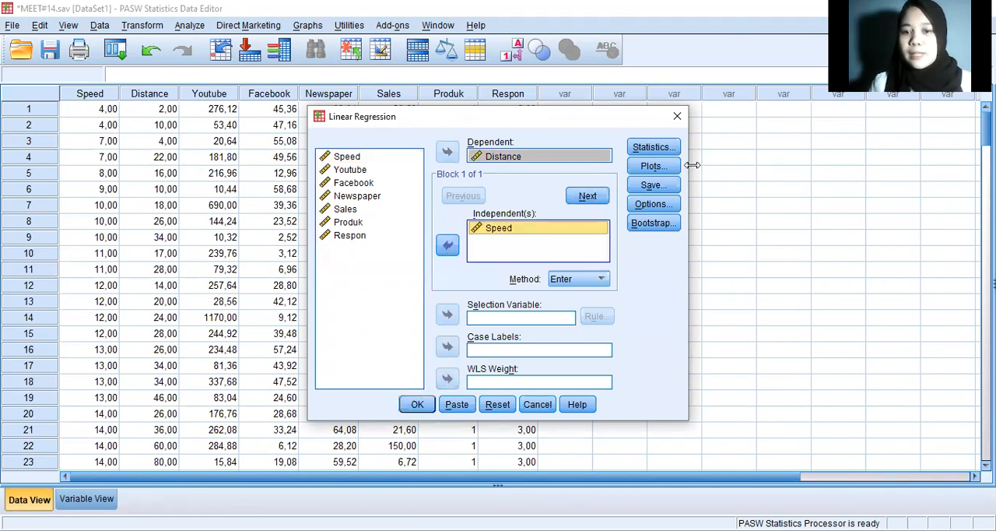
Step: Include 95% confidence intervals for the regression coefficients and run the Linear Regression
{"action": "left_click", "coordinate": [653, 148]}
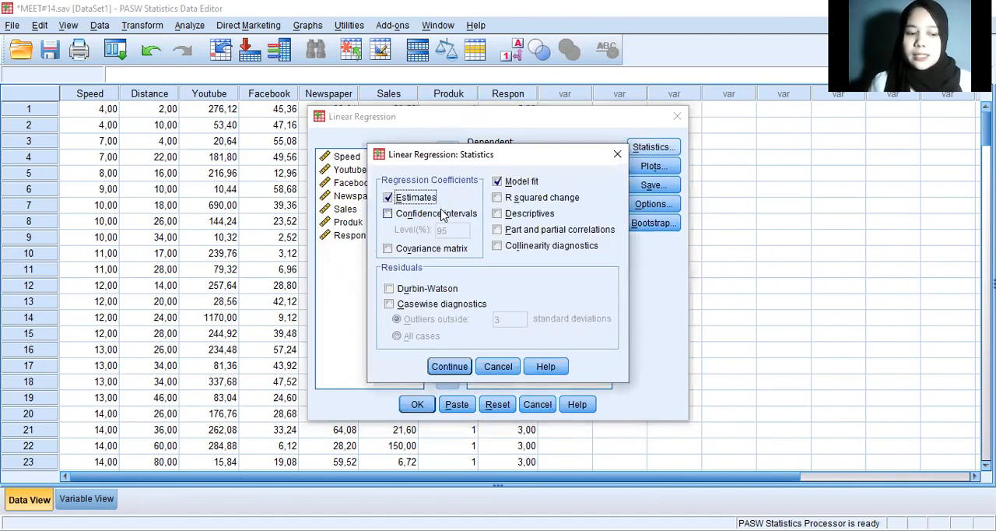
{"action": "left_click", "coordinate": [441, 214]}
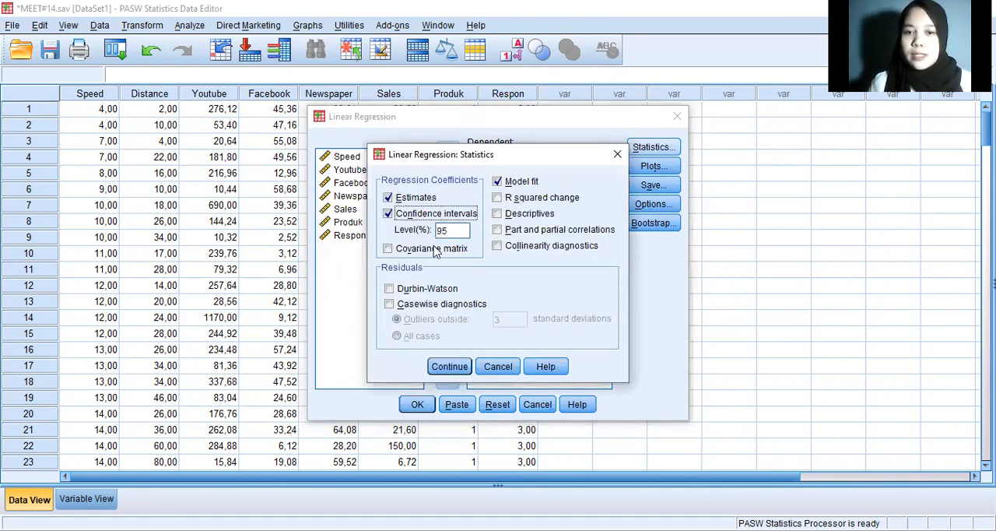
{"action": "left_click", "coordinate": [453, 366]}
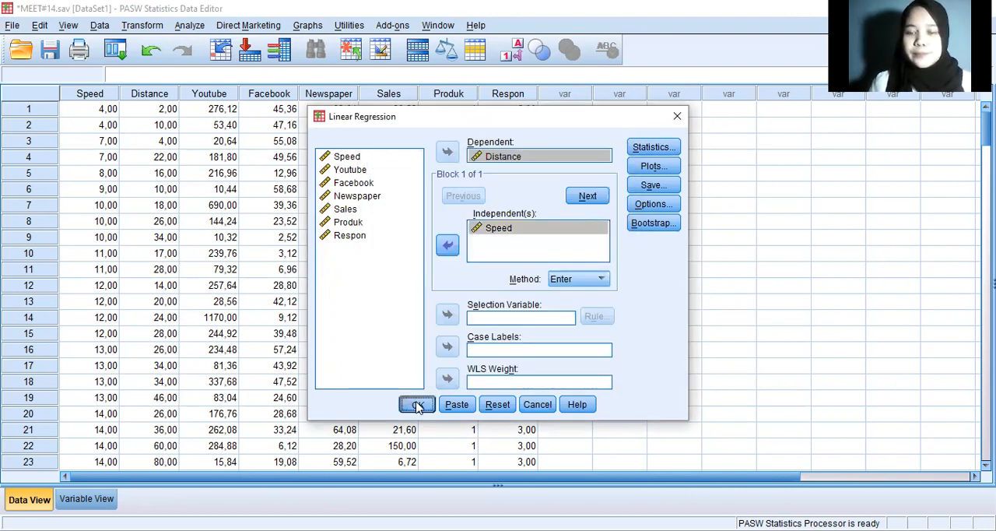
{"action": "left_click", "coordinate": [417, 404]}
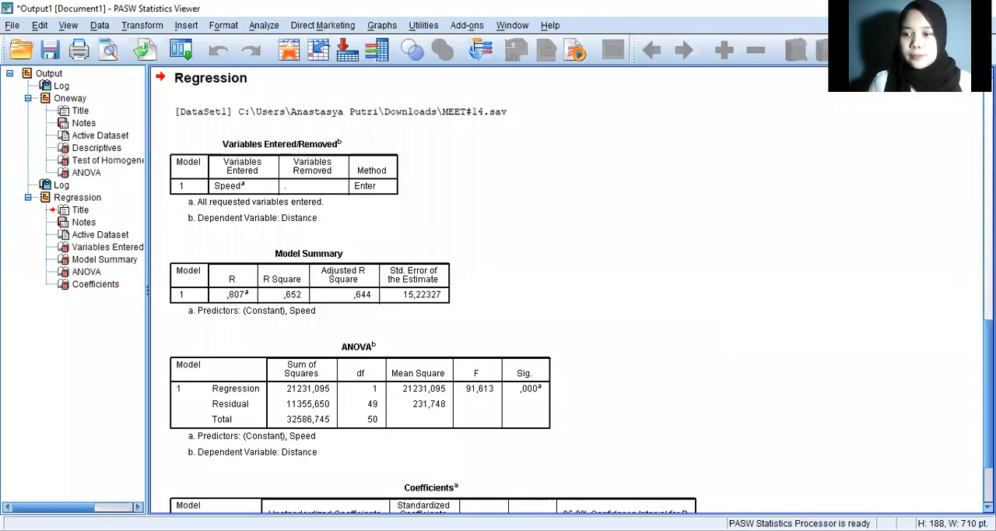
Step: Examine the Model Summary, ANOVA and Coefficients tables, and compare the coefficients with the simple linear regression equation in the Word document
{"action": "scroll", "coordinate": [568, 288], "scroll_direction": "down", "scroll_amount": 3}
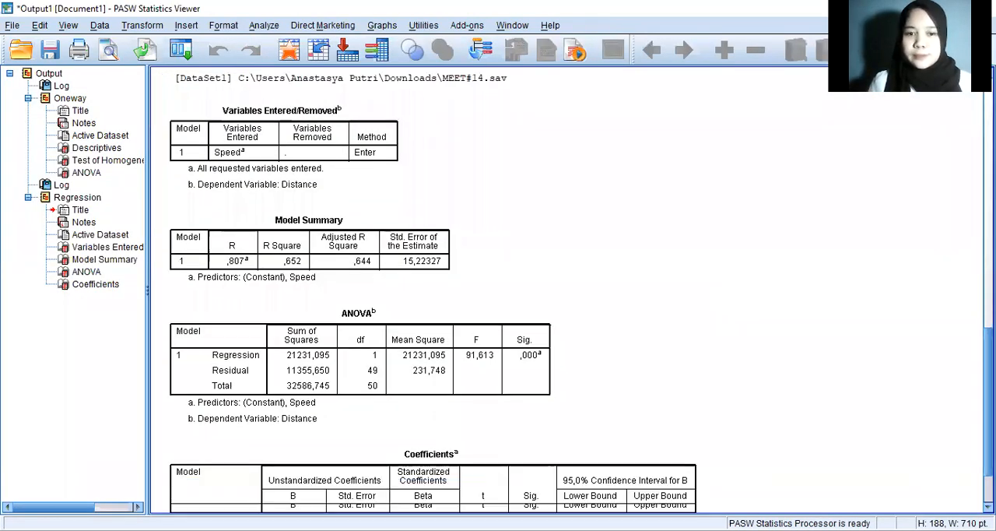
{"action": "scroll", "coordinate": [498, 287], "scroll_direction": "down", "scroll_amount": 2}
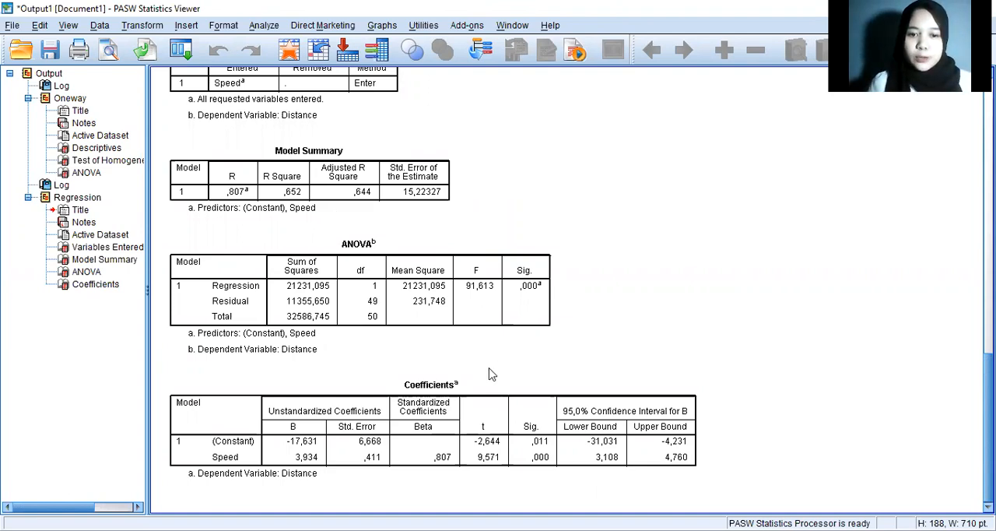
{"action": "left_click", "coordinate": [452, 389]}
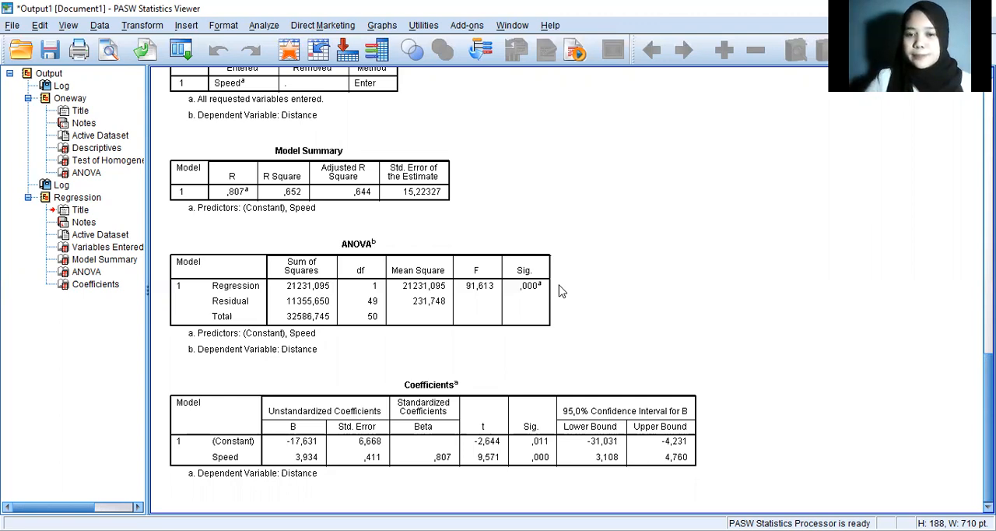
{"action": "key", "text": "alt+Tab"}
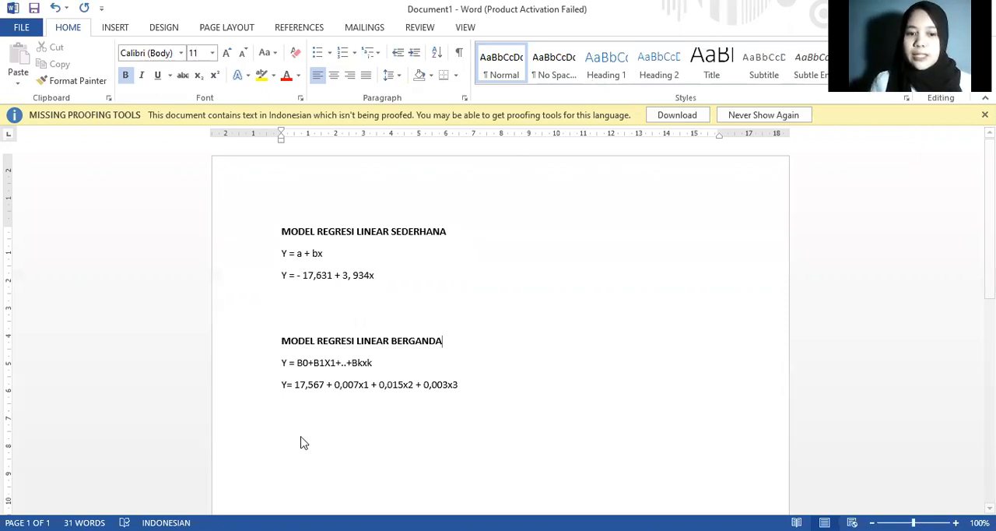
{"action": "key", "text": "alt+Tab"}
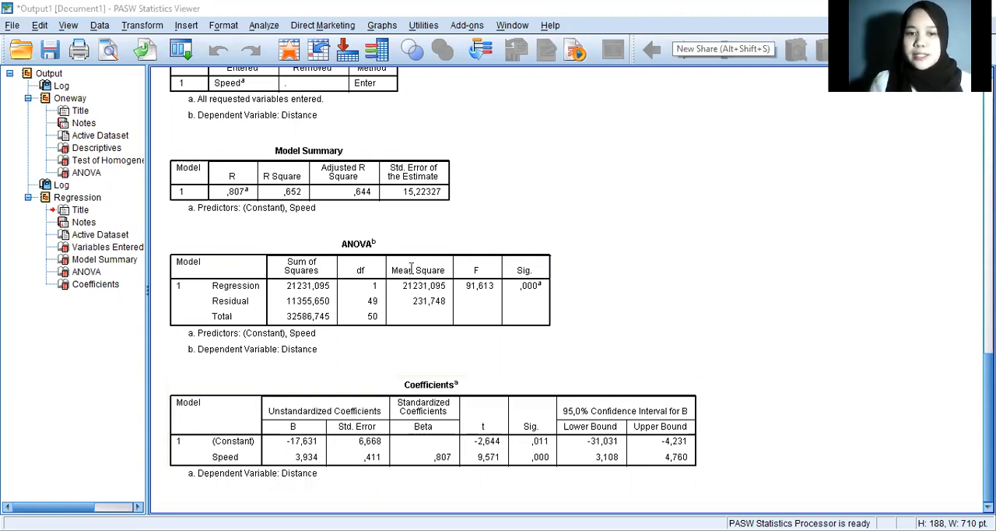
{"action": "key", "text": "alt+Tab"}
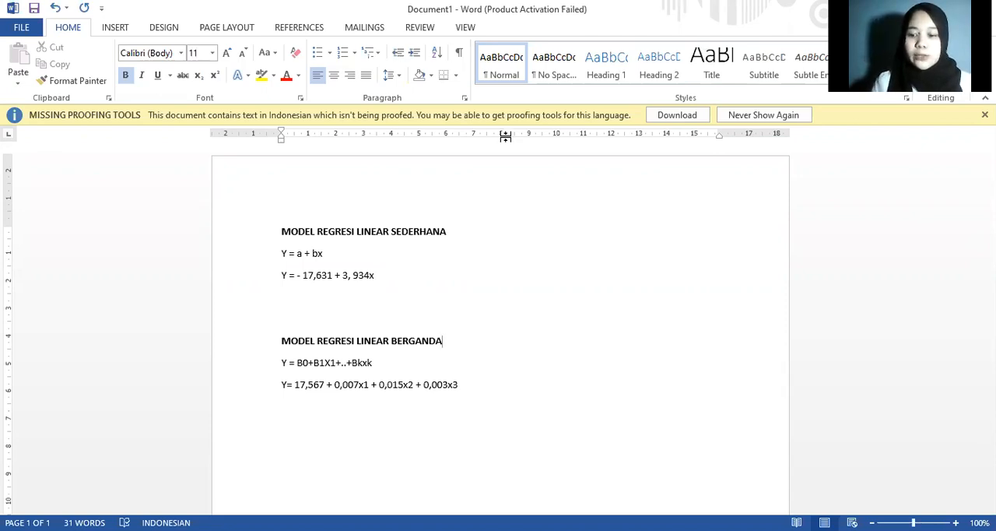
{"action": "key", "text": "alt+Tab"}
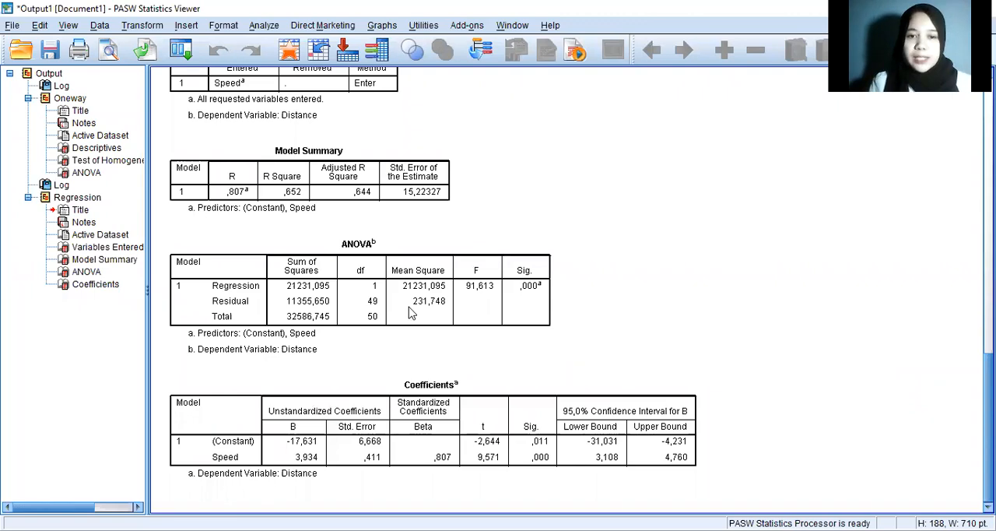
{"action": "left_click", "coordinate": [427, 291]}
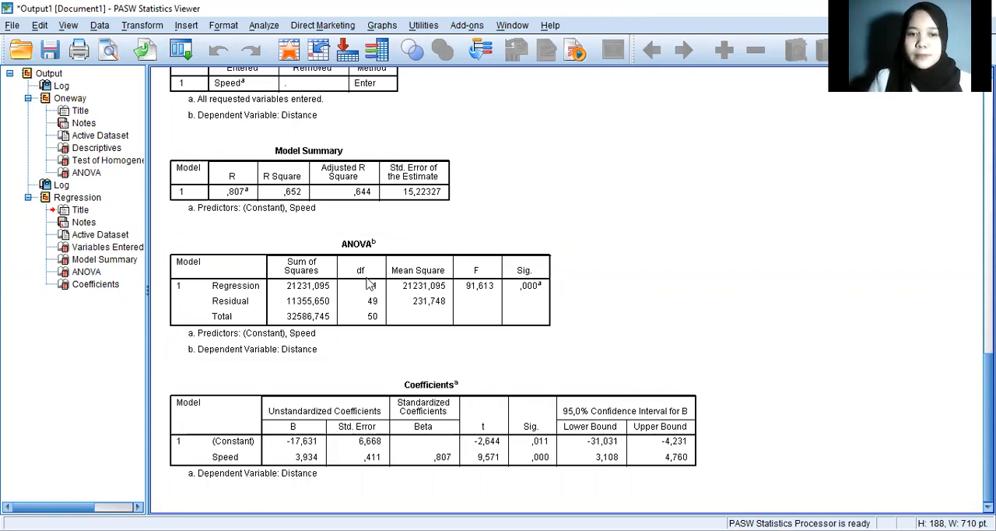
Step: Look up the F value for N1 = 1 and N2 = 48 in tabel-f-0-05.pdf, highlighting it, and return to the PASW Statistics regression output
{"action": "key", "text": "alt+Tab"}
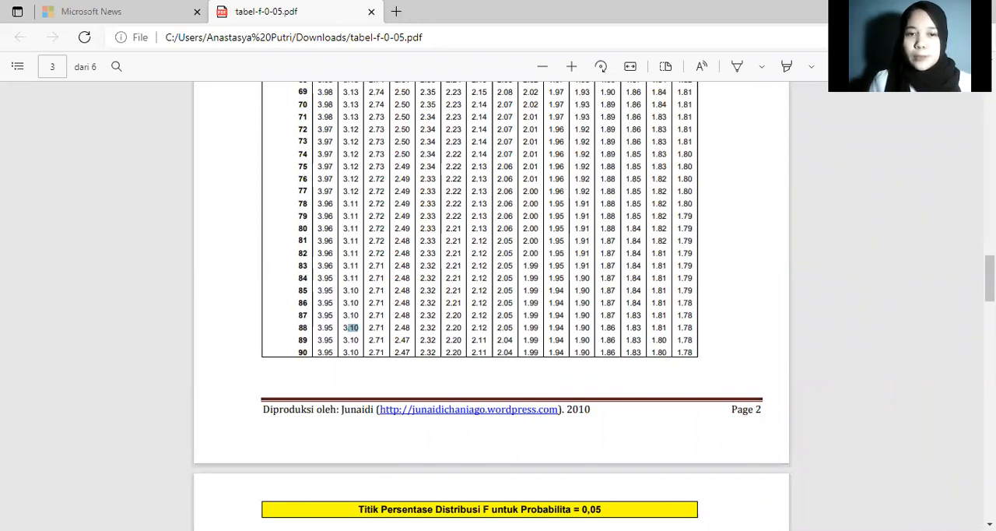
{"action": "scroll", "coordinate": [491, 303], "scroll_direction": "up", "scroll_amount": 3}
{"action": "scroll", "coordinate": [491, 304], "scroll_direction": "up", "scroll_amount": 4}
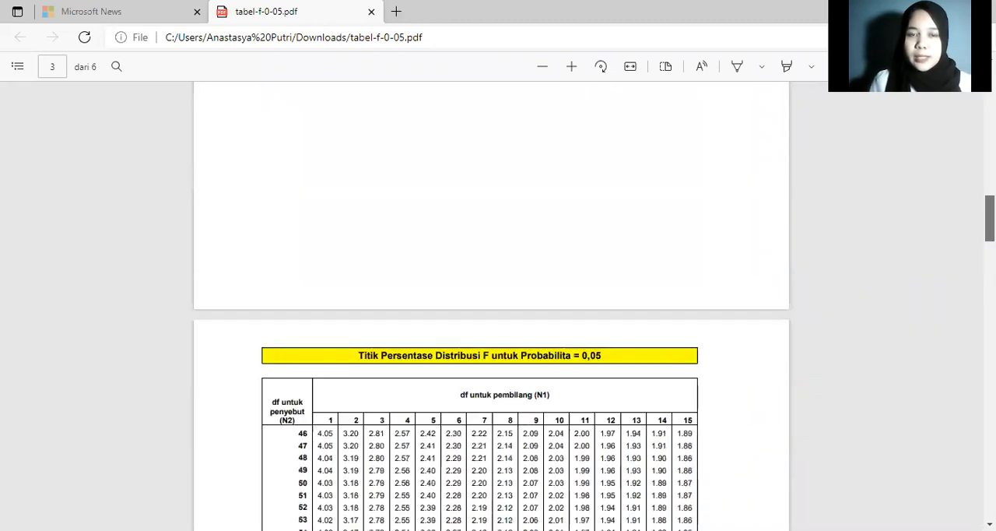
{"action": "scroll", "coordinate": [491, 303], "scroll_direction": "up", "scroll_amount": 1}
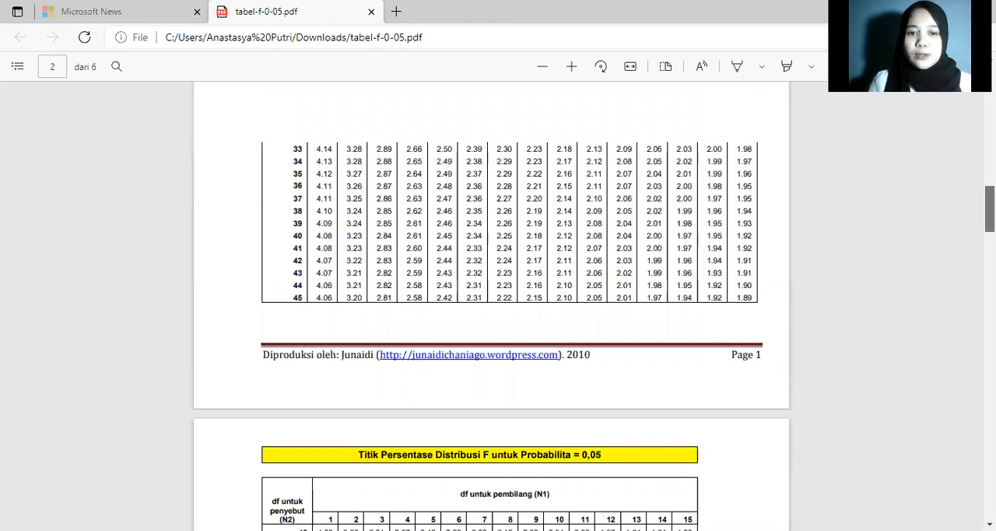
{"action": "scroll", "coordinate": [491, 304], "scroll_direction": "down", "scroll_amount": 4}
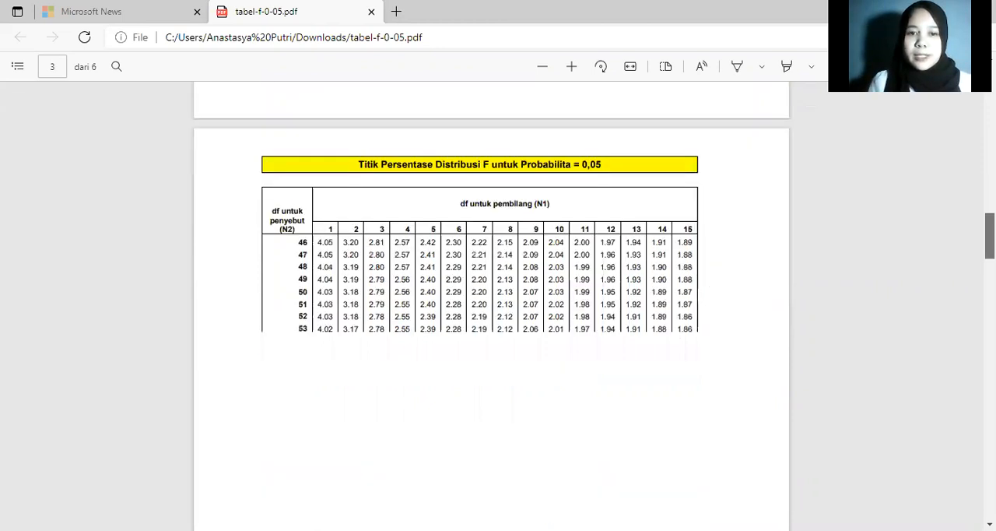
{"action": "scroll", "coordinate": [491, 304], "scroll_direction": "down", "scroll_amount": 1}
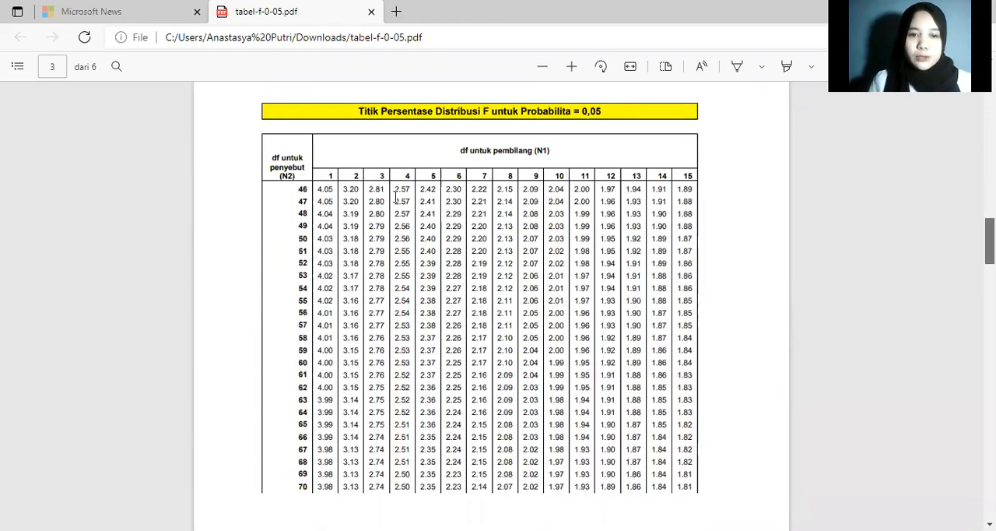
{"action": "scroll", "coordinate": [396, 196], "scroll_direction": "down", "scroll_amount": 1}
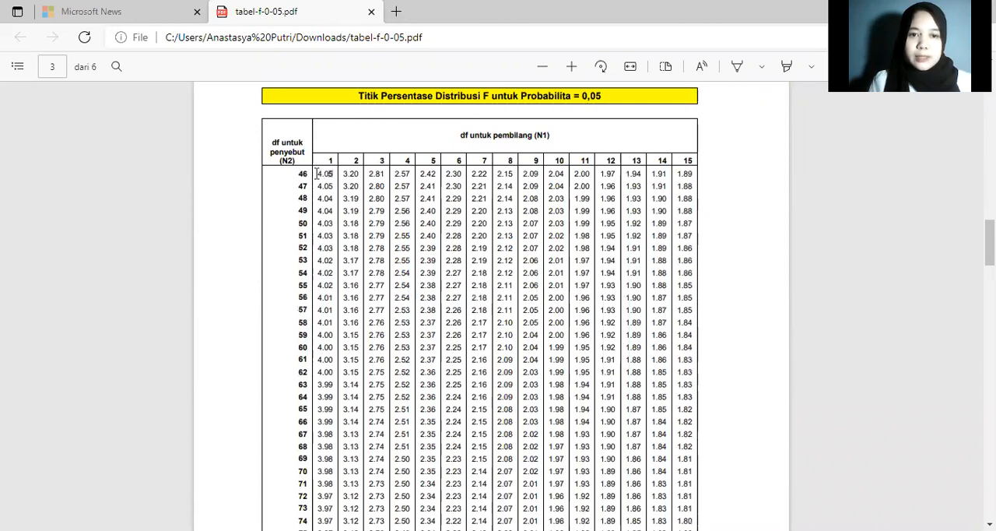
{"action": "double_click", "coordinate": [319, 173]}
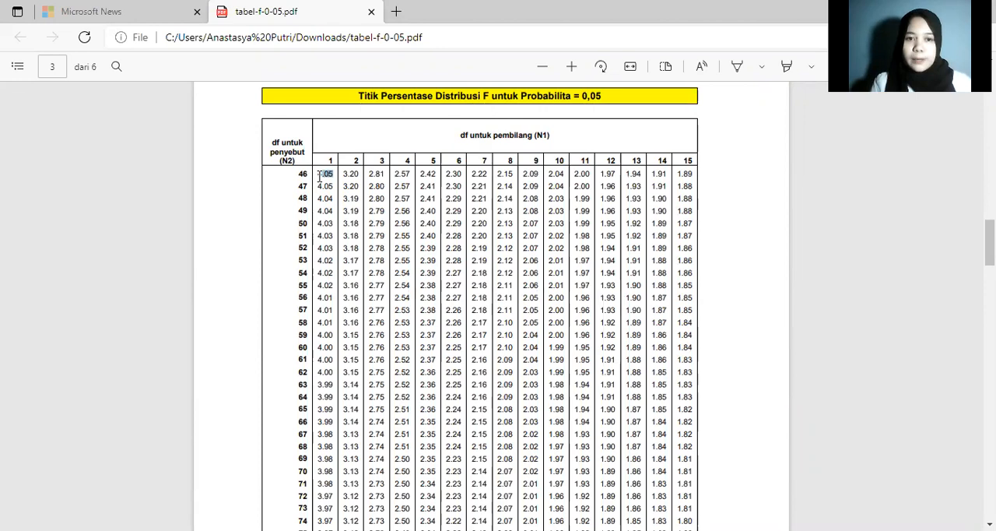
{"action": "left_click_drag", "start_coordinate": [333, 200], "coordinate": [318, 200]}
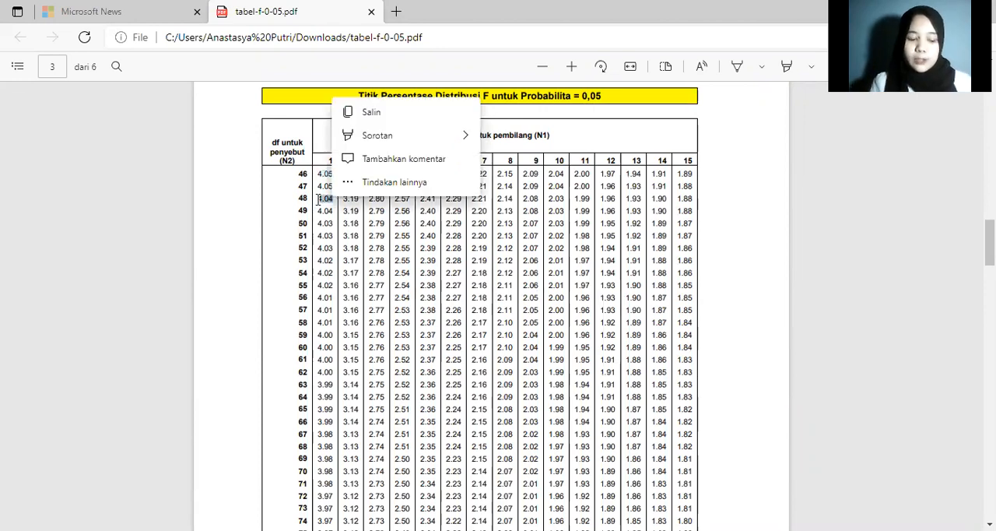
{"action": "left_click", "coordinate": [437, 259]}
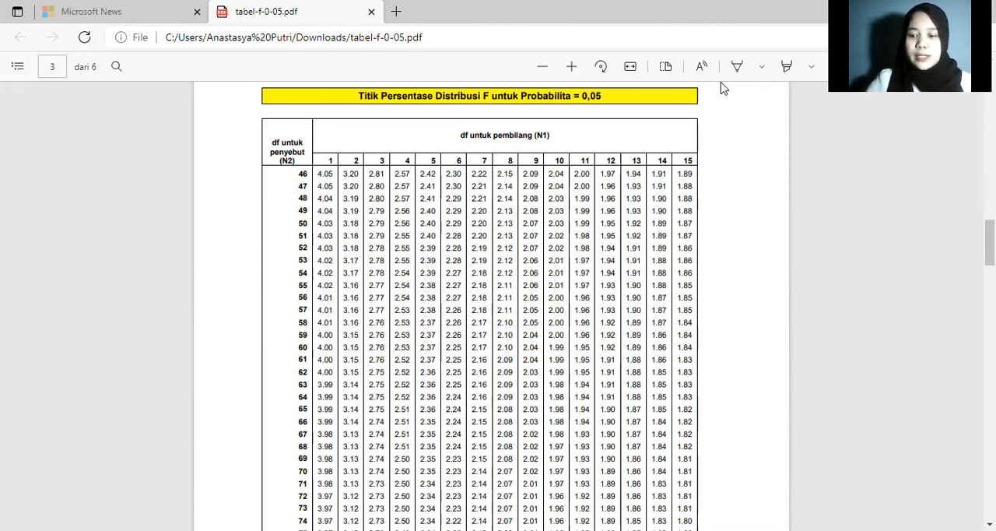
{"action": "key", "text": "alt+Tab"}
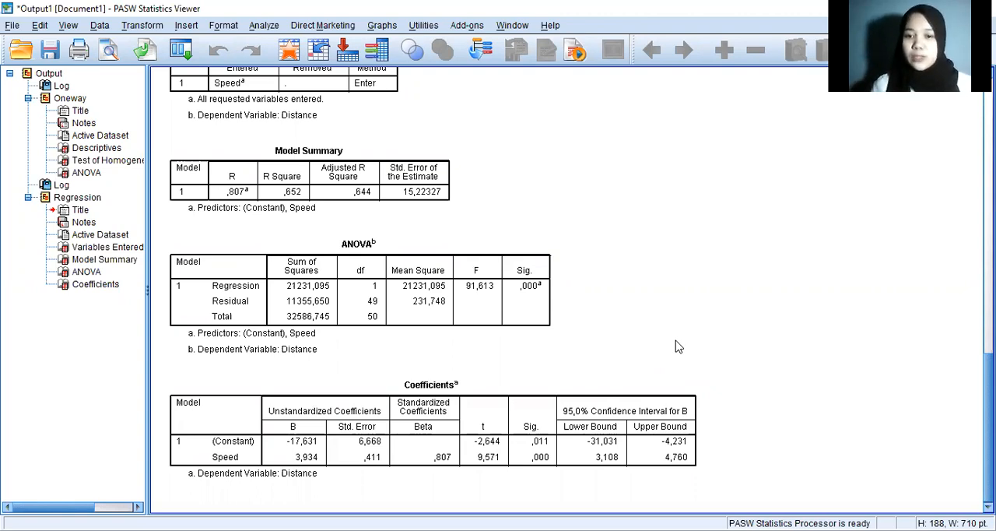
{"action": "left_click", "coordinate": [472, 301]}
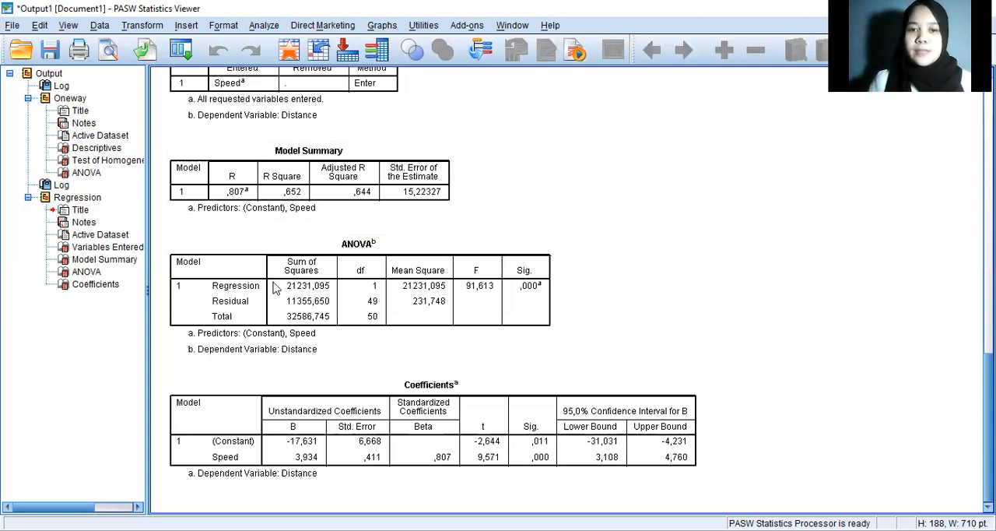
Step: Switch to the Data Editor, reopen the Linear Regression setup and reset it to clear the Distance and Speed variables
{"action": "key", "text": "alt+Tab"}
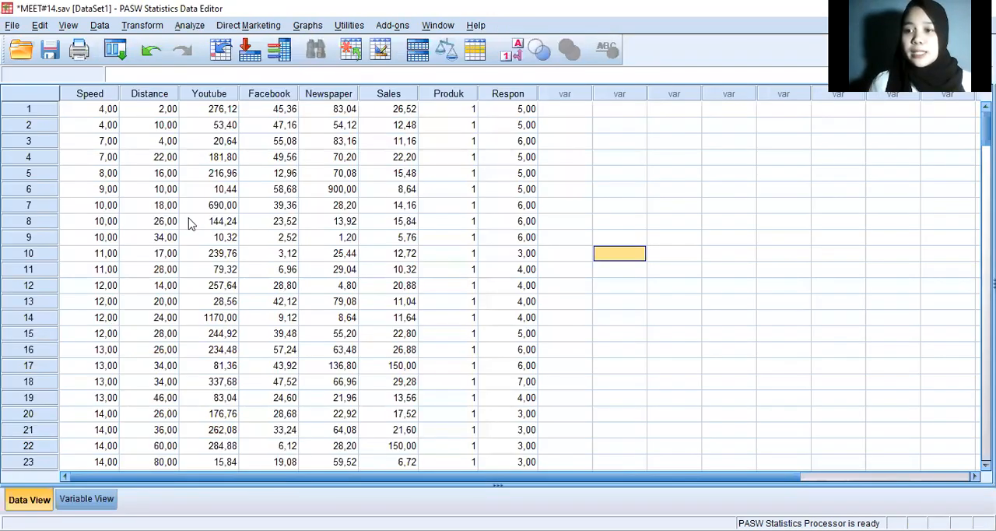
{"action": "left_click", "coordinate": [198, 28]}
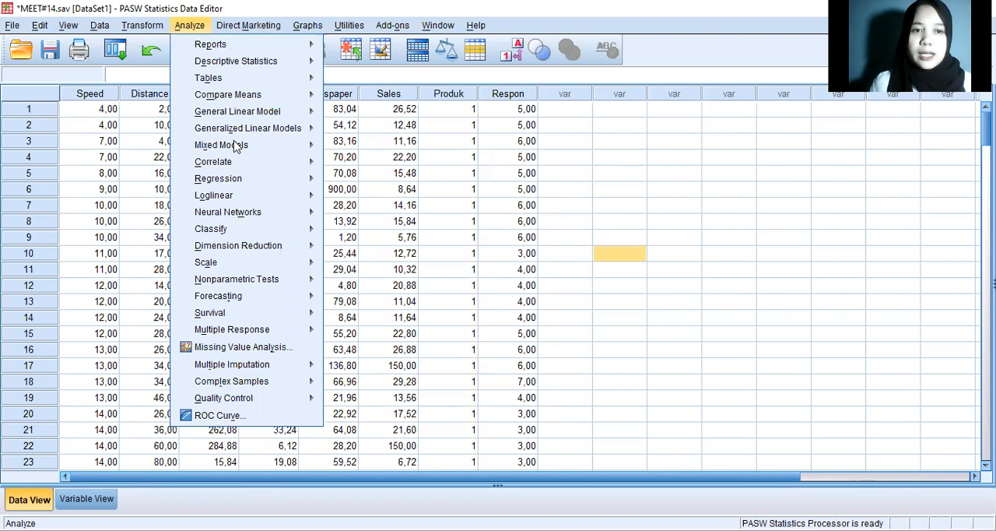
{"action": "mouse_move", "coordinate": [235, 181]}
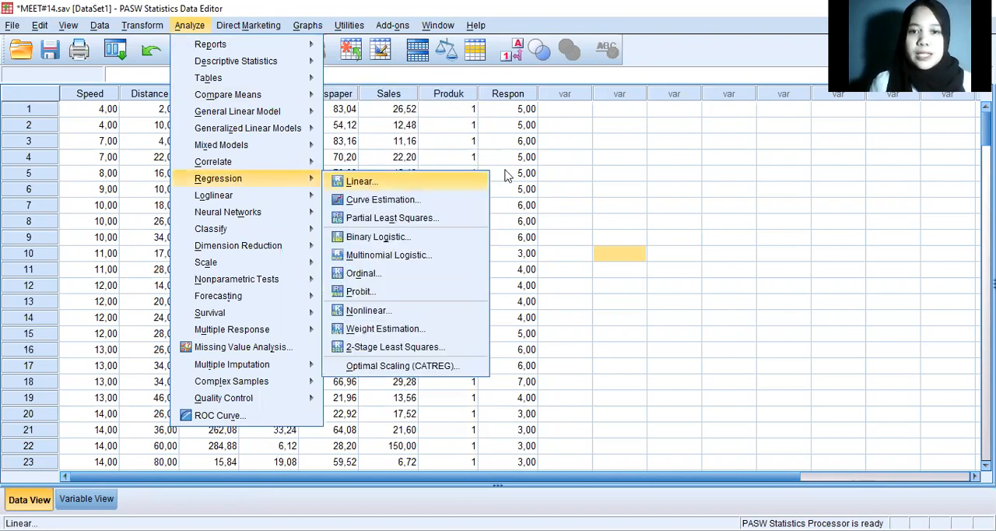
{"action": "left_click", "coordinate": [480, 179]}
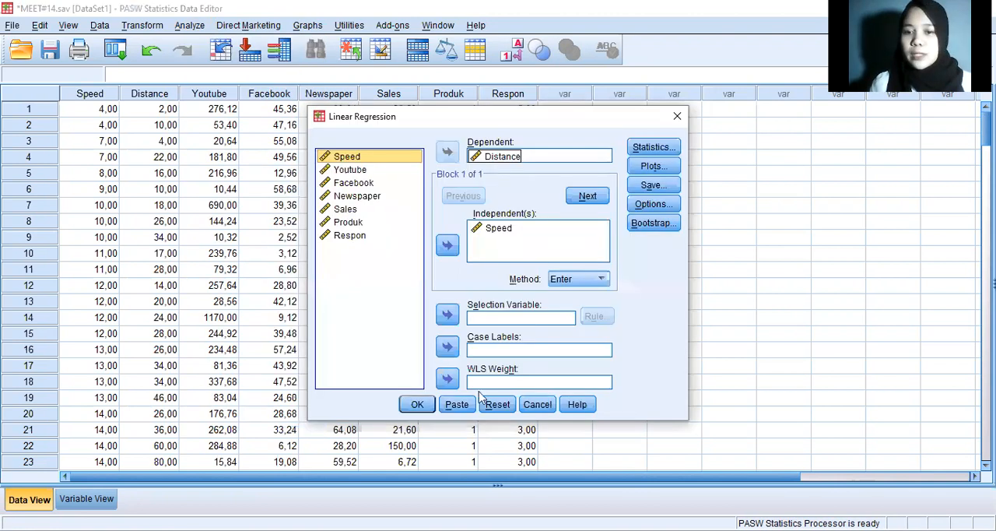
{"action": "left_click", "coordinate": [498, 406]}
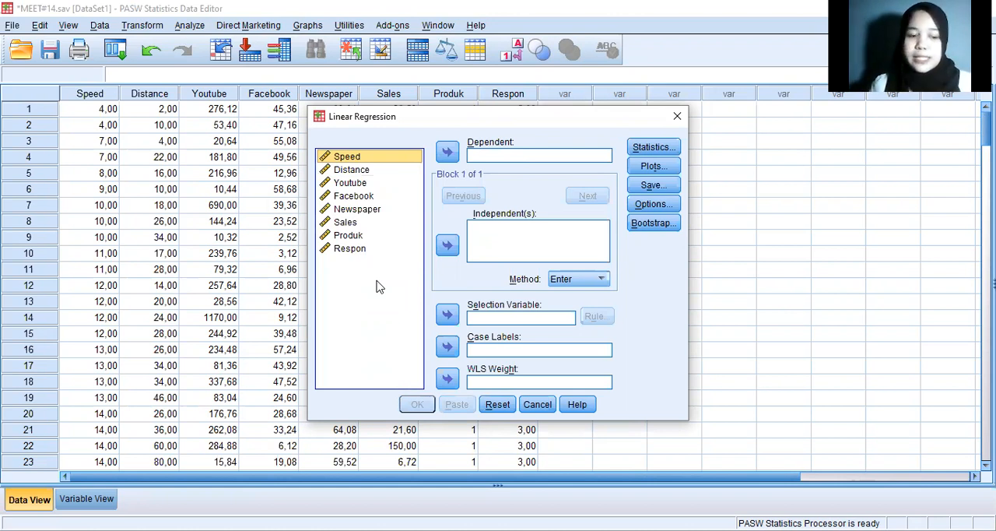
Step: Set Sales as the dependent variable and Youtube, Facebook and Newspaper as the independent variables of the linear regression
{"action": "left_click", "coordinate": [356, 235]}
{"action": "left_click", "coordinate": [354, 224]}
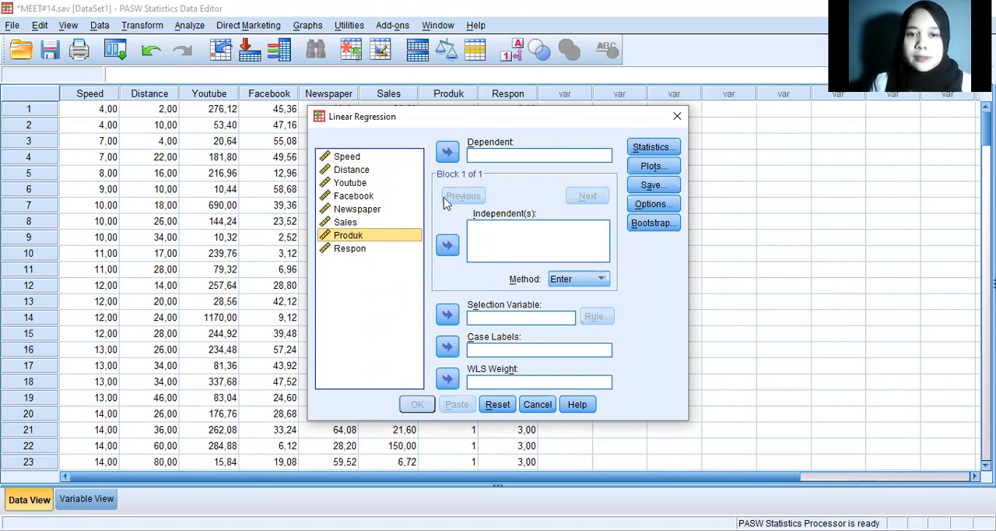
{"action": "left_click", "coordinate": [449, 153]}
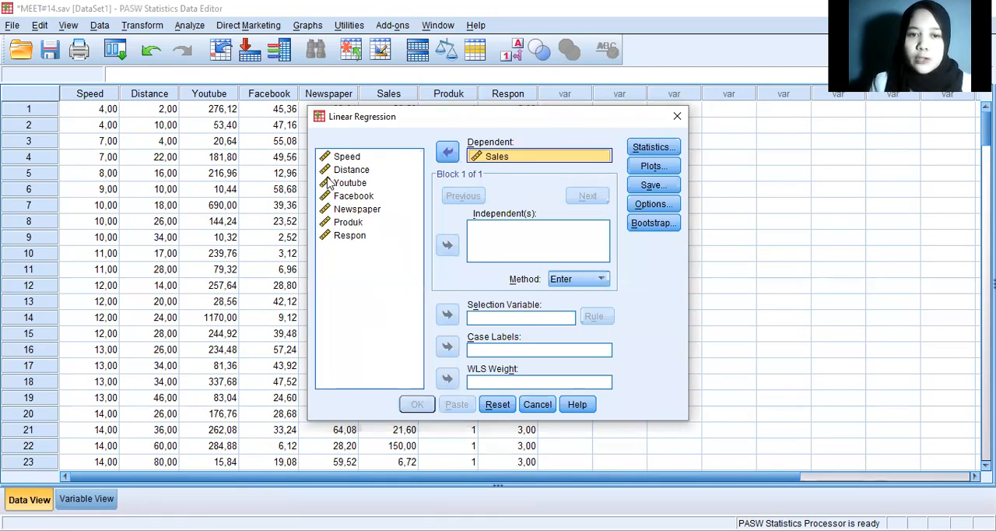
{"action": "left_click", "coordinate": [362, 210]}
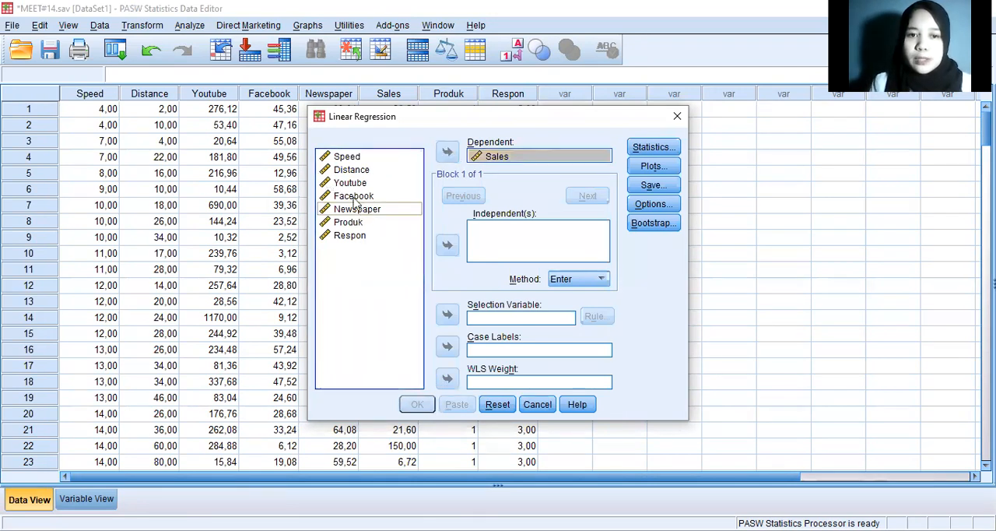
{"action": "left_click", "coordinate": [347, 184]}
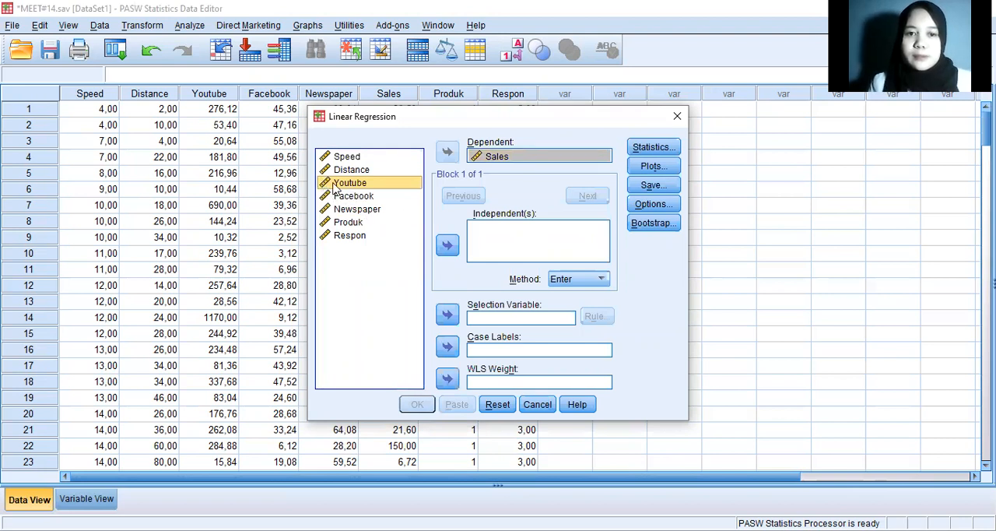
{"action": "left_click", "coordinate": [448, 246]}
{"action": "left_click", "coordinate": [371, 198]}
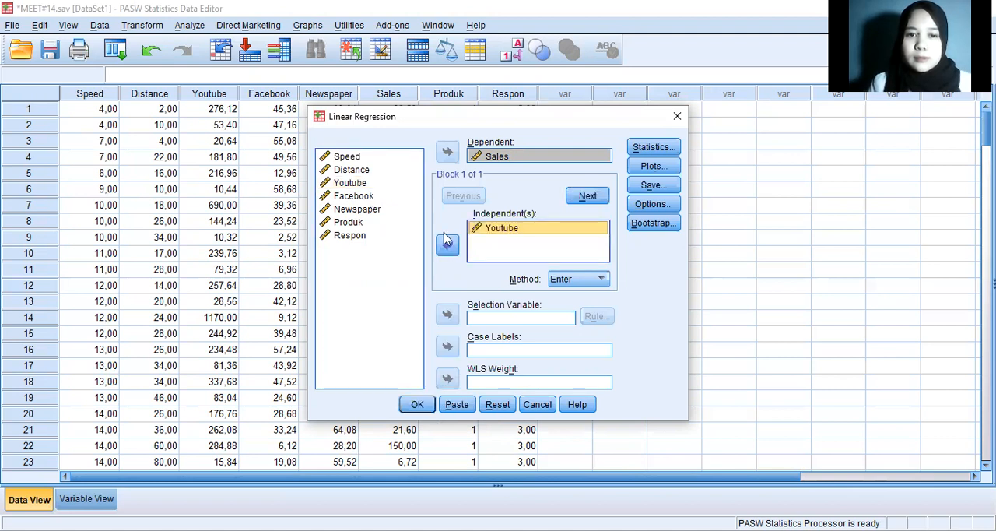
{"action": "left_click", "coordinate": [448, 246]}
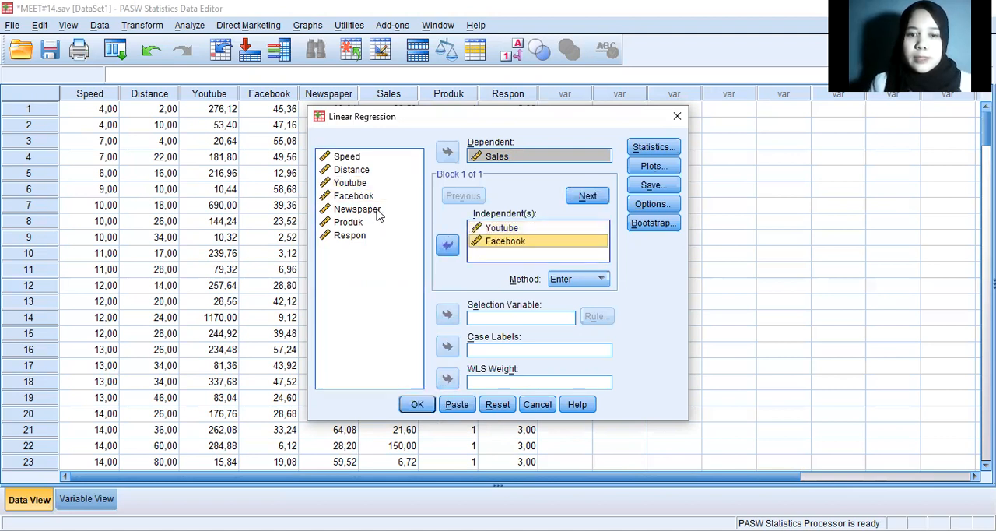
{"action": "left_click", "coordinate": [376, 209]}
{"action": "left_click", "coordinate": [446, 247]}
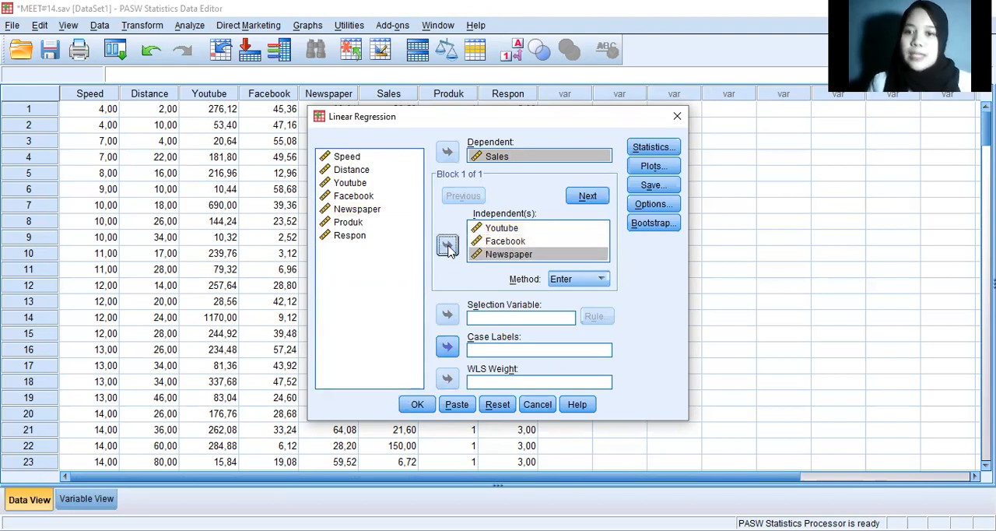
Step: Include 95% confidence intervals for the coefficients and run the multiple regression of Sales
{"action": "left_click", "coordinate": [653, 148]}
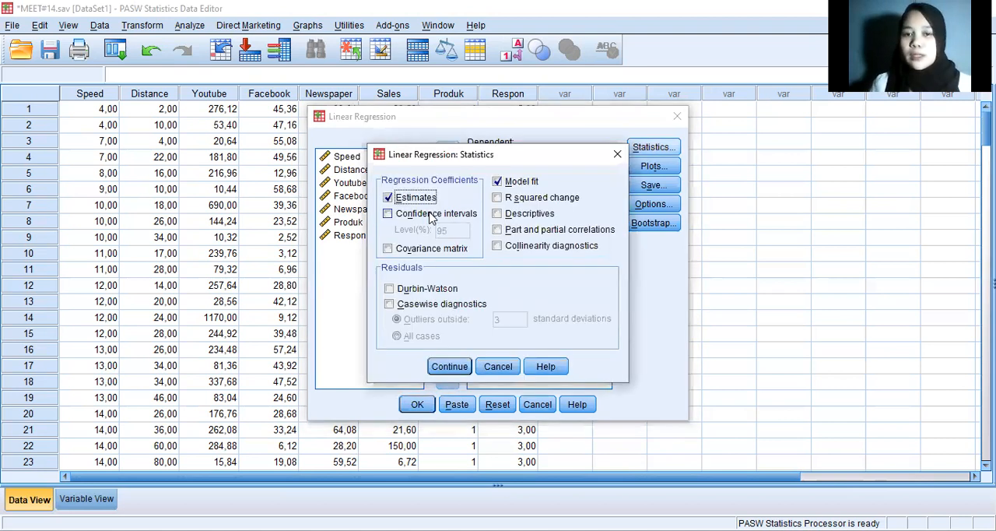
{"action": "left_click", "coordinate": [429, 217]}
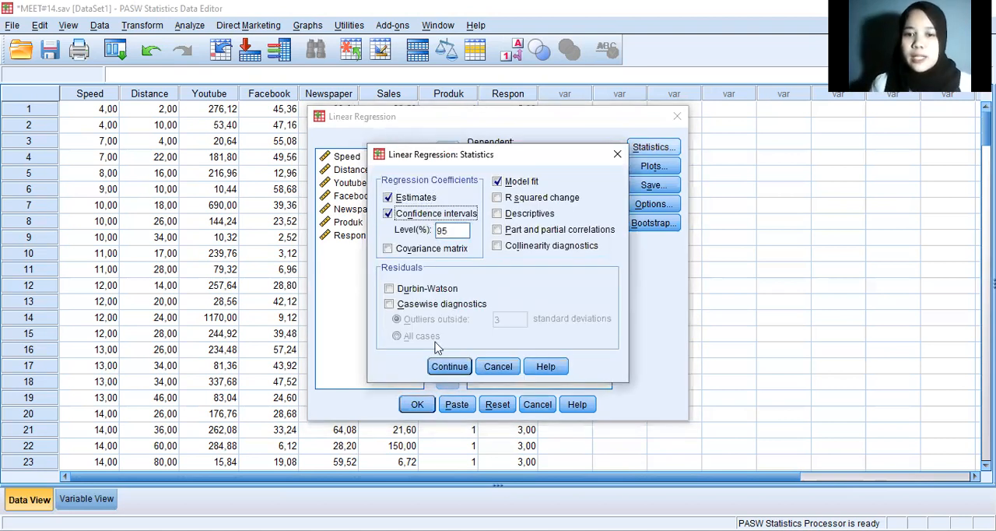
{"action": "left_click", "coordinate": [448, 366]}
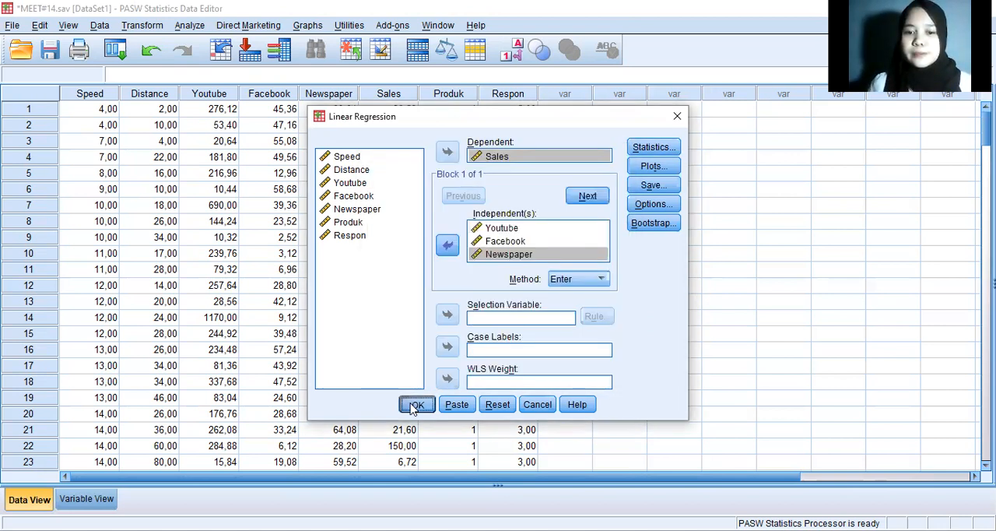
{"action": "left_click", "coordinate": [415, 405]}
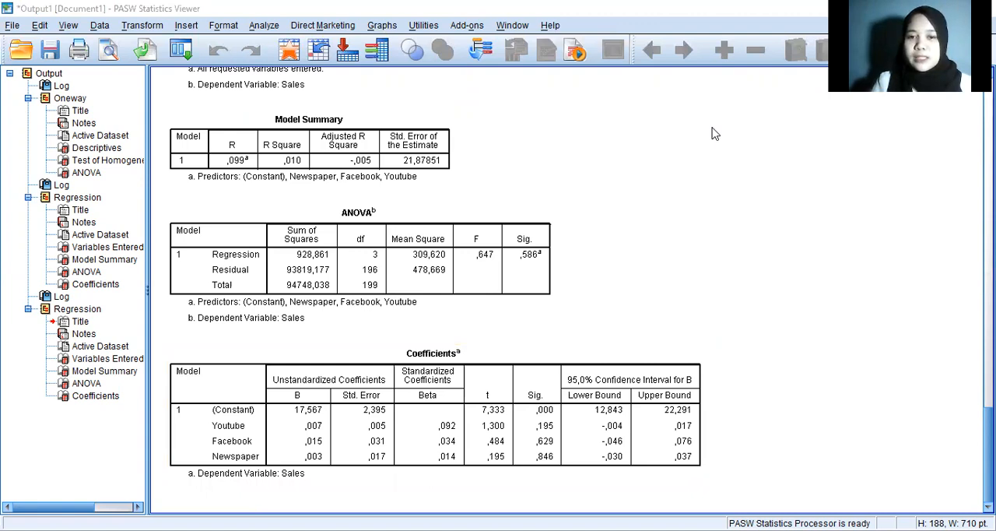
Step: Compare the Sales regression coefficients with the multiple linear regression equation in the Word document, and examine the Coefficients and ANOVA tables in the PASW output
{"action": "key", "text": "alt+Tab"}
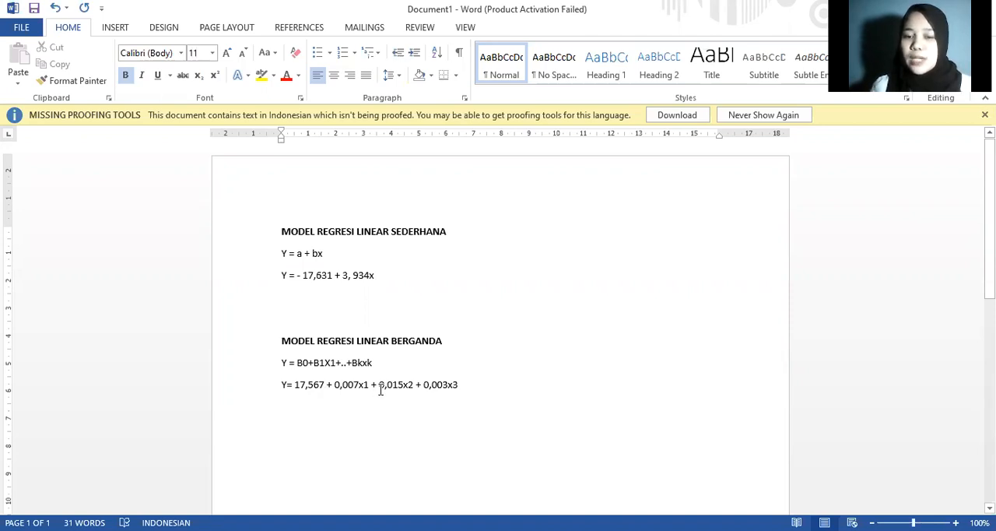
{"action": "left_click", "coordinate": [464, 389]}
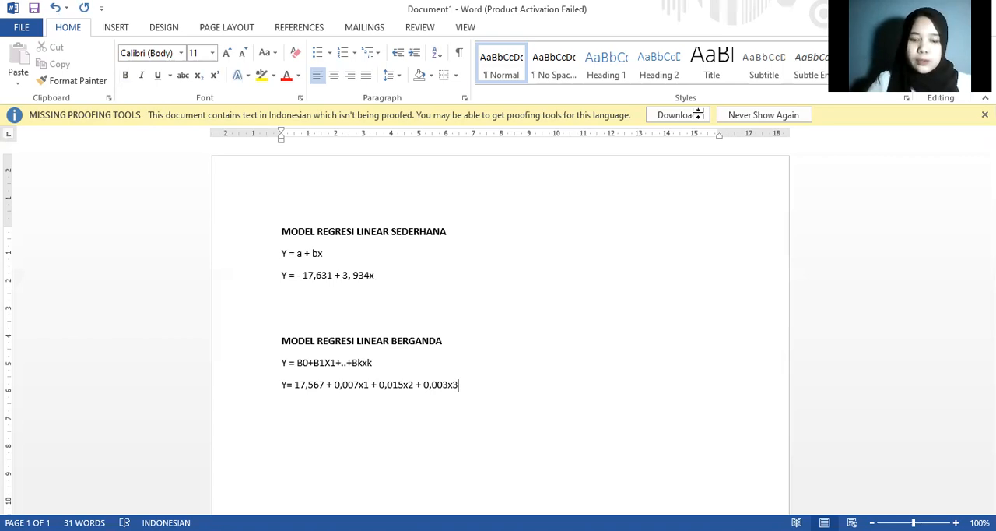
{"action": "key", "text": "alt+Tab"}
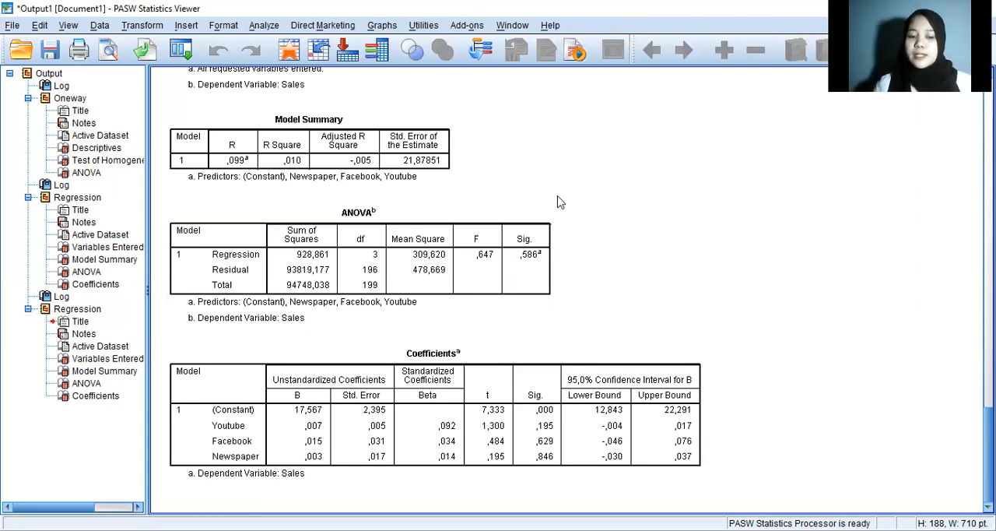
{"action": "left_click", "coordinate": [466, 389]}
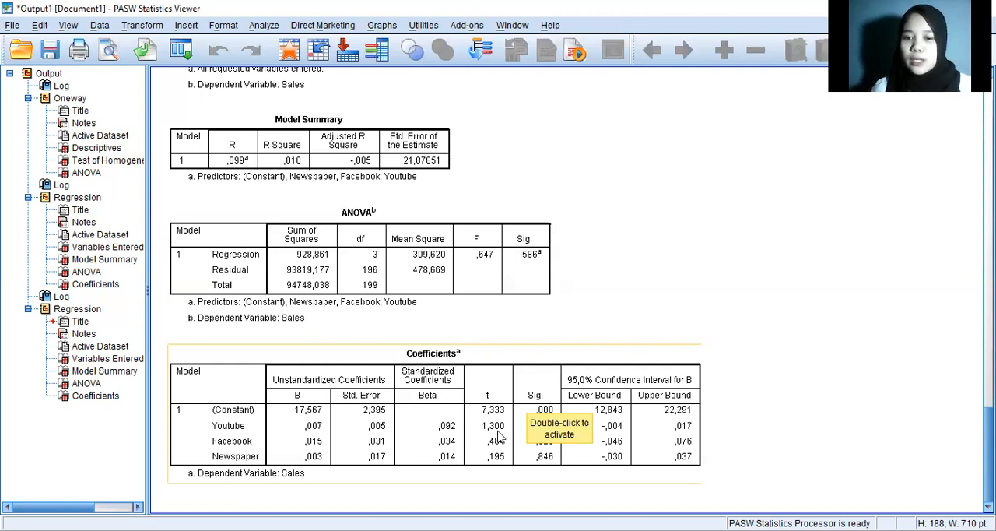
{"action": "left_click", "coordinate": [608, 442]}
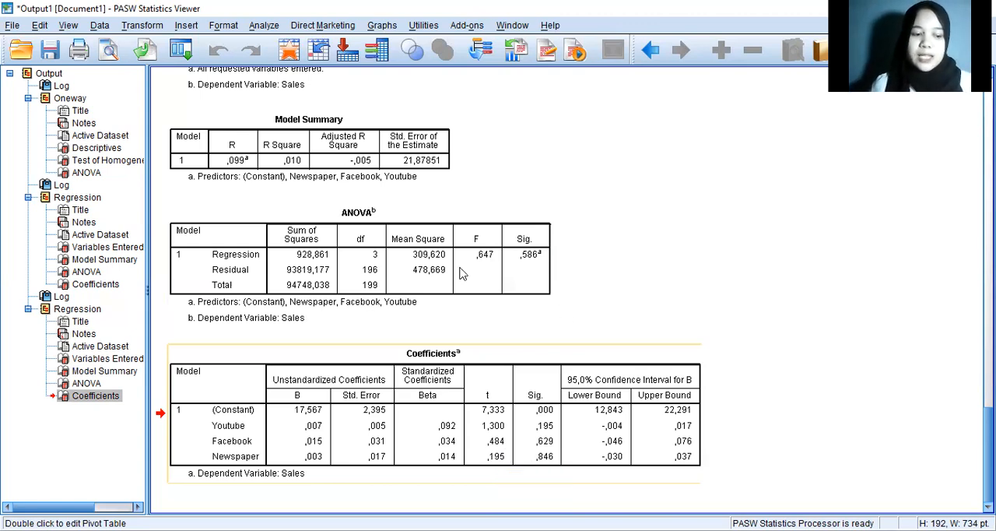
{"action": "left_click", "coordinate": [504, 283]}
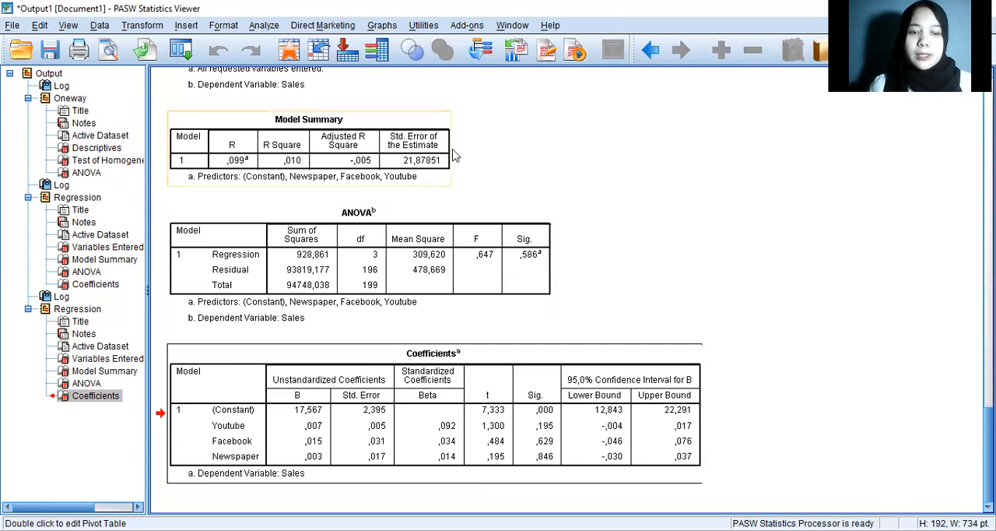